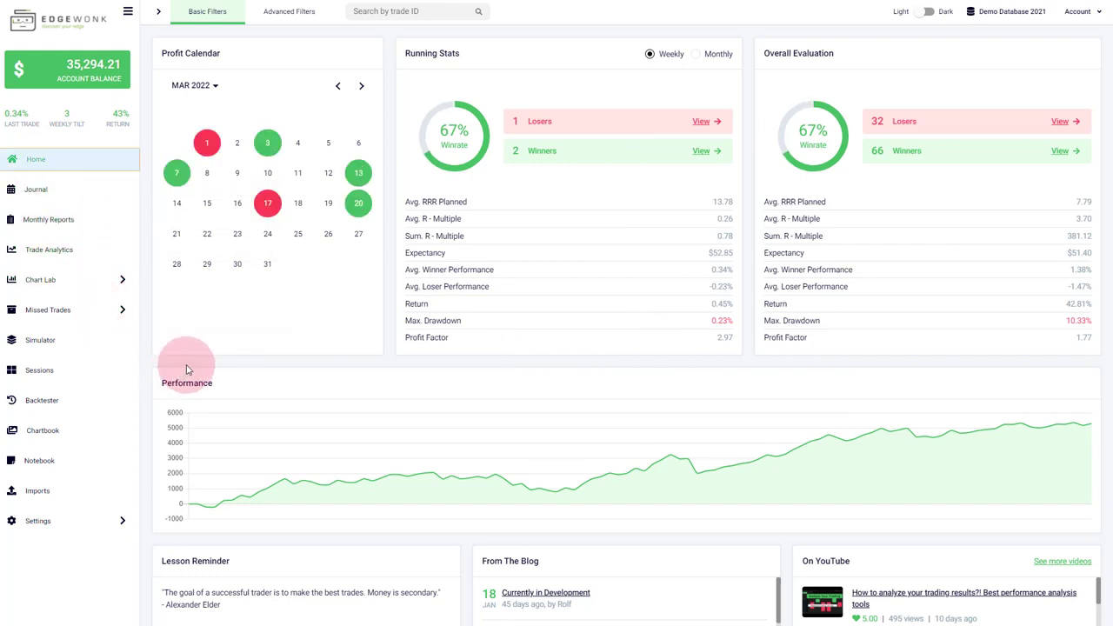
Open the journal's TSLA trade entered on 2020-04-07 and show its advanced trade data
left_click(93, 191)
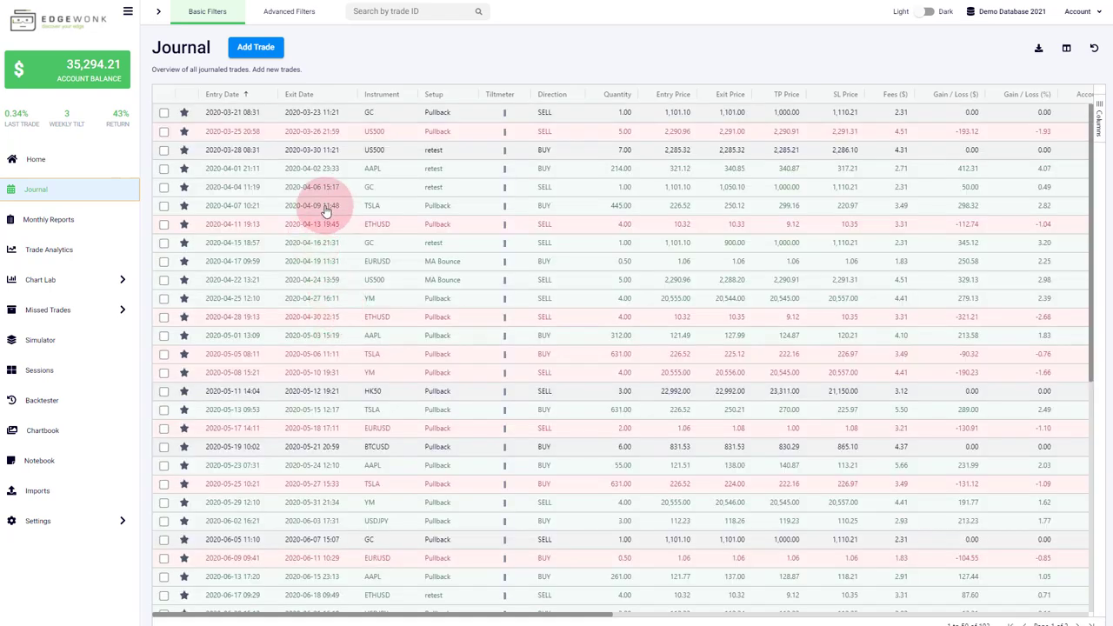
left_click(326, 211)
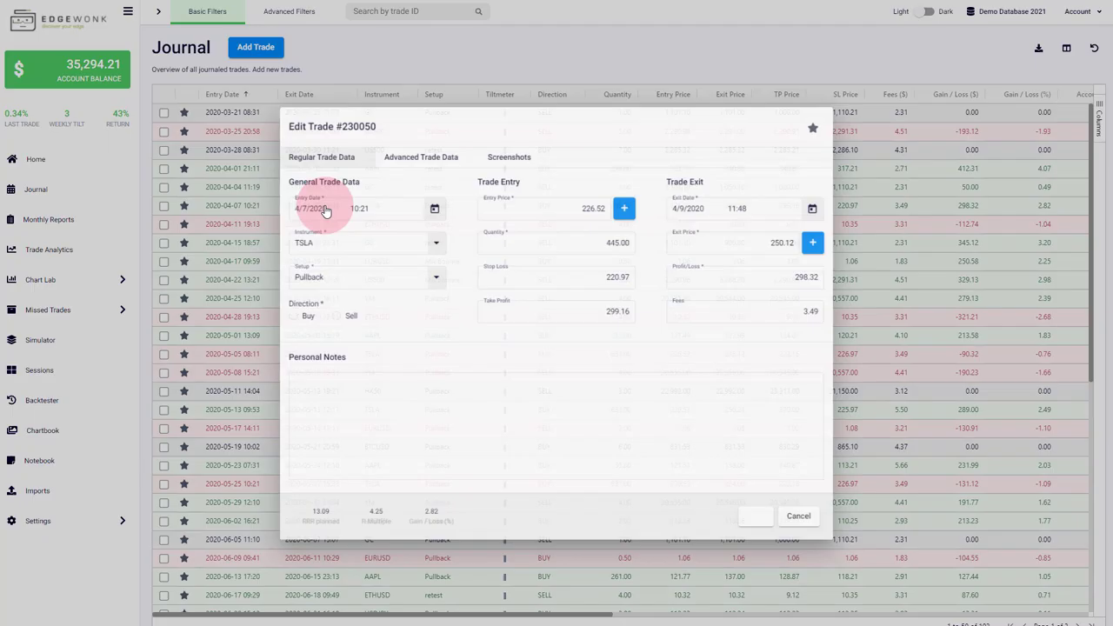
left_click(424, 159)
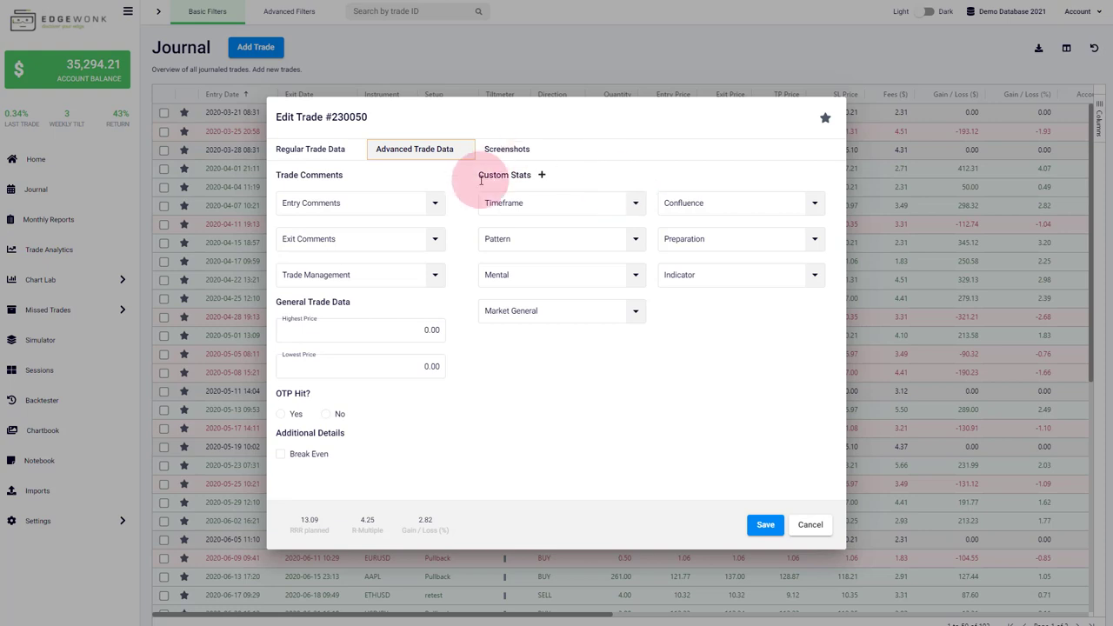
Review the available choices for the trade's Timeframe, Pattern and Preparation custom stats without selecting any
left_click(616, 208)
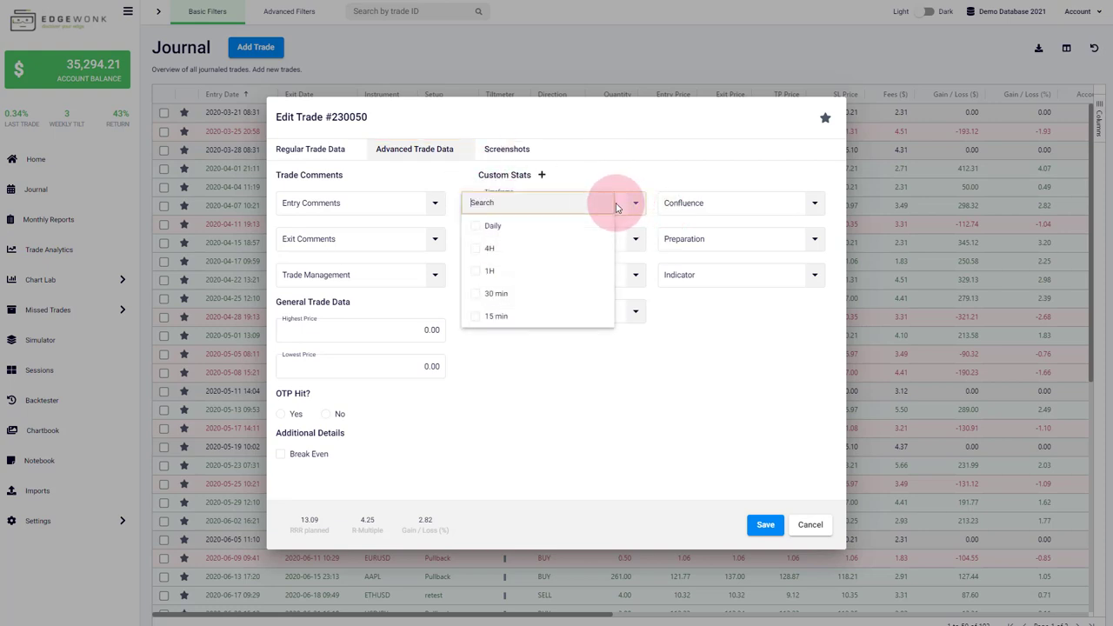
left_click(724, 408)
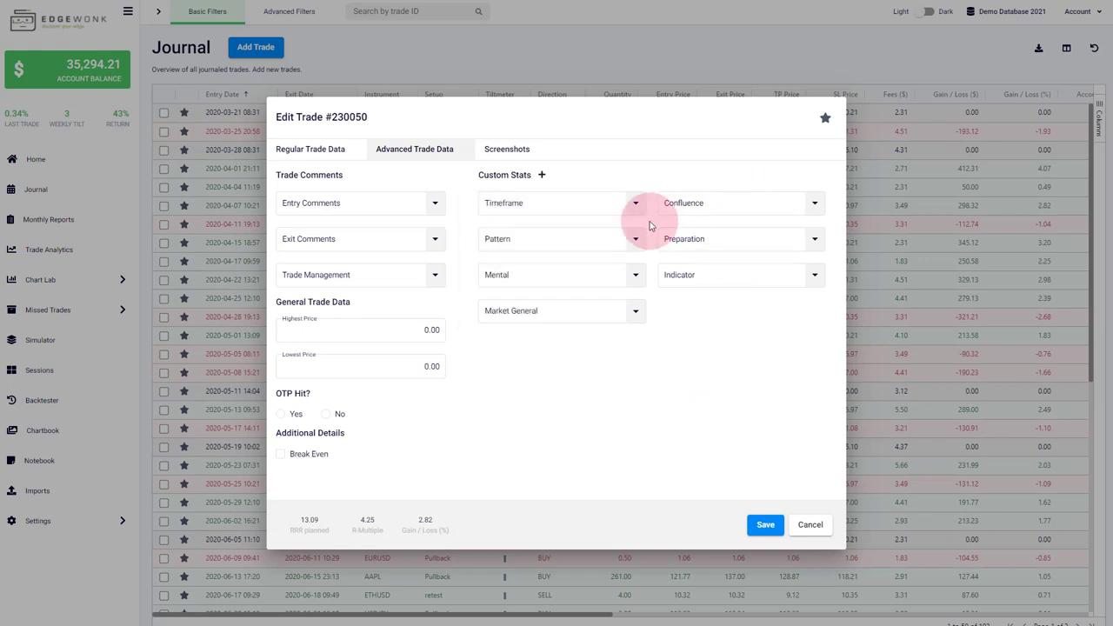
left_click(602, 240)
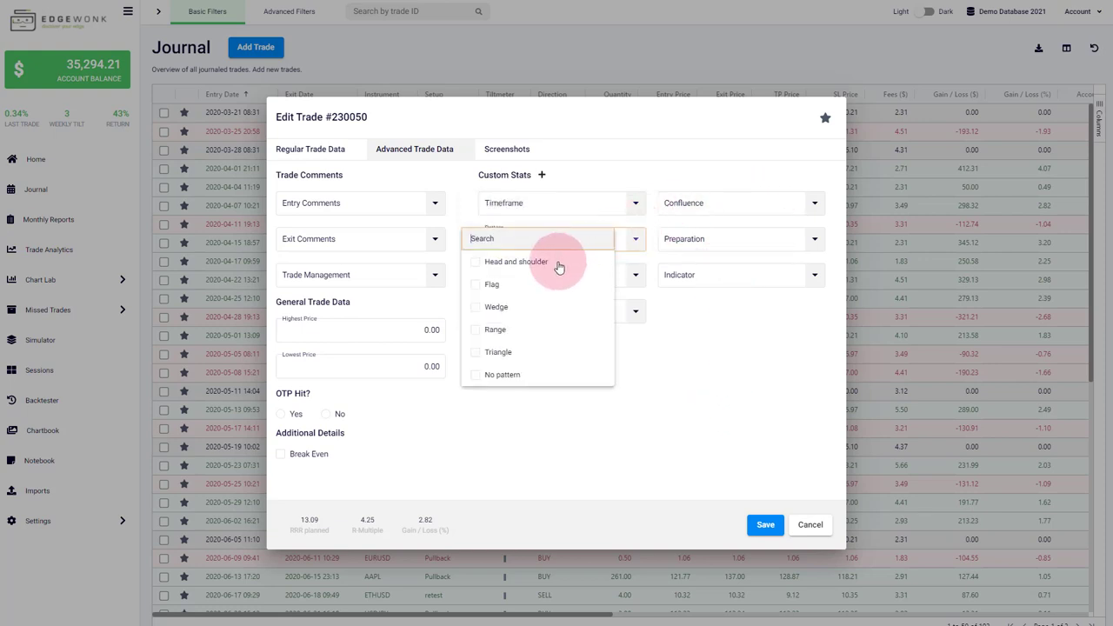
left_click(713, 367)
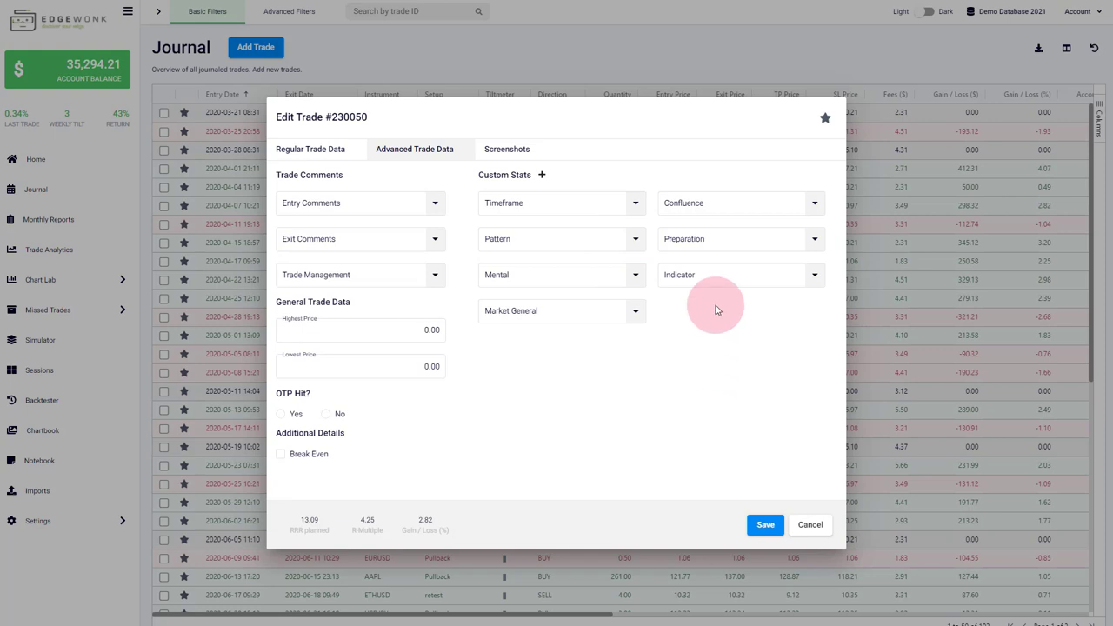
left_click(746, 247)
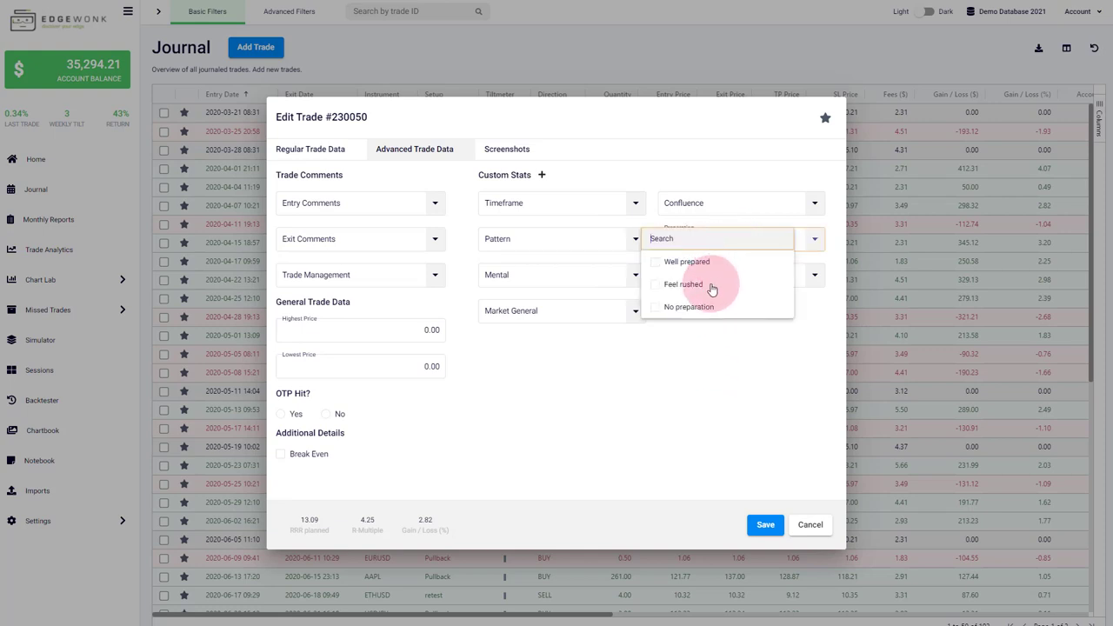
left_click(729, 364)
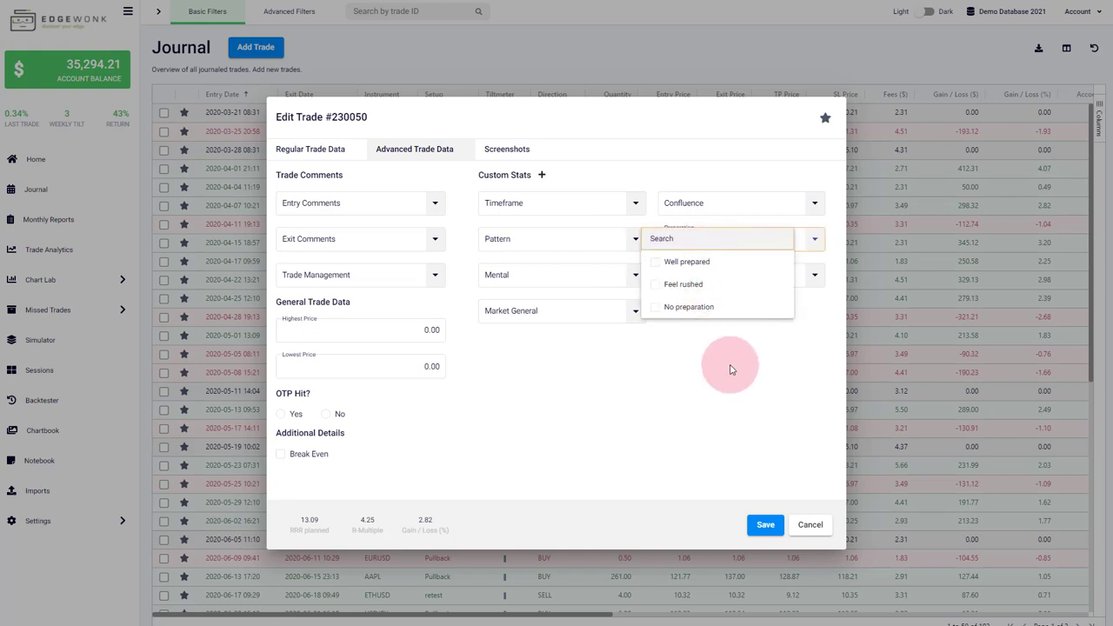
Review the choices for the Mental, Indicator and Market General custom stats, and close the trade without saving
left_click(632, 286)
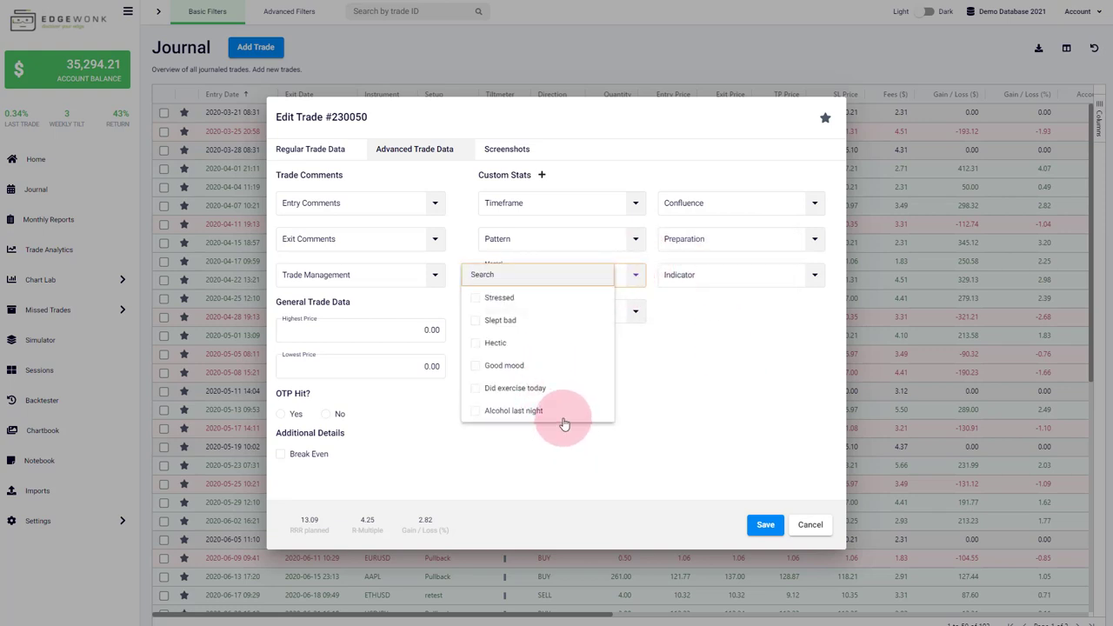
left_click(594, 450)
left_click(713, 286)
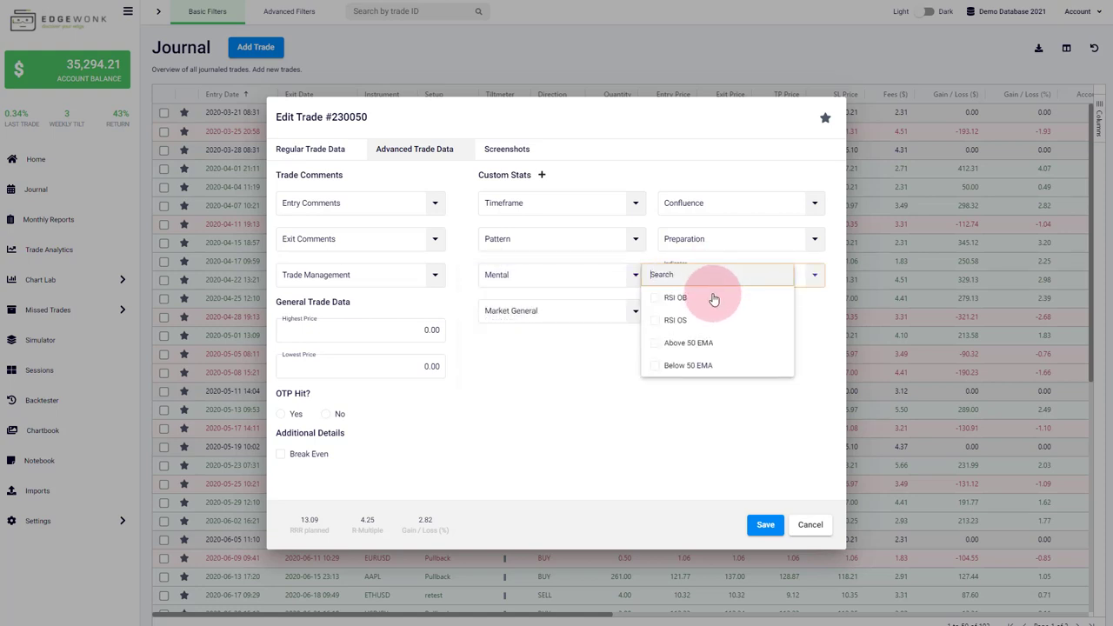
left_click(555, 373)
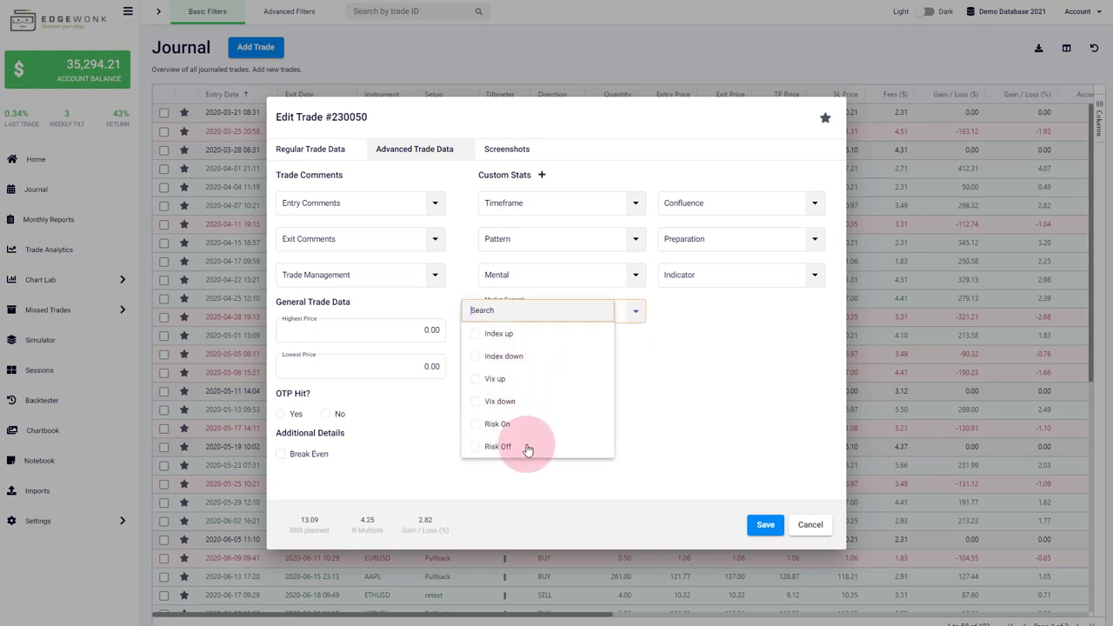
left_click(678, 411)
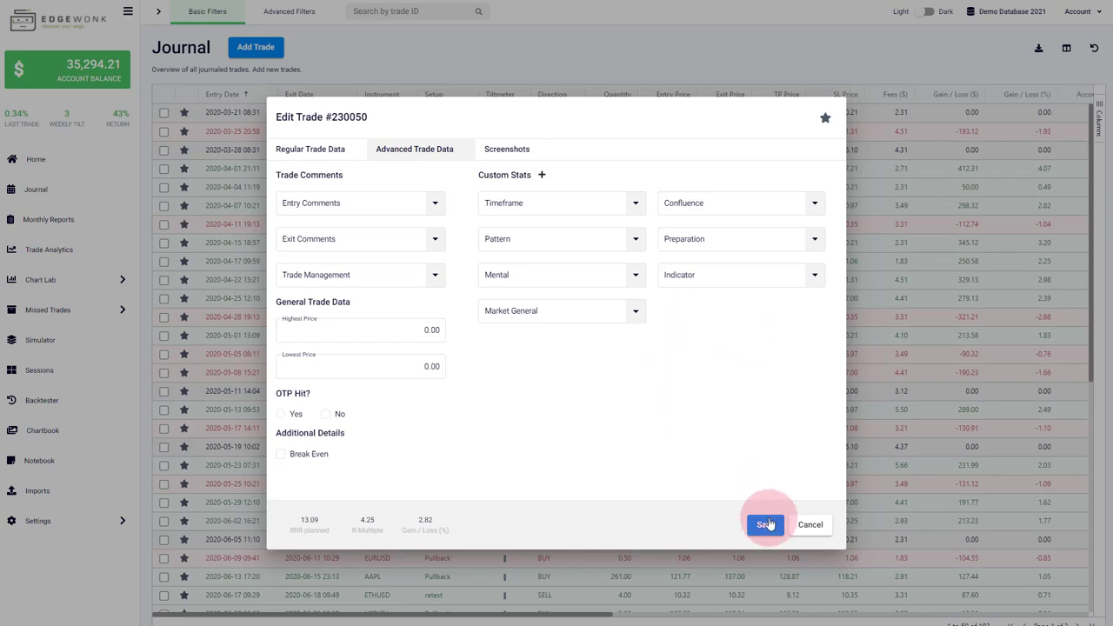
left_click(807, 526)
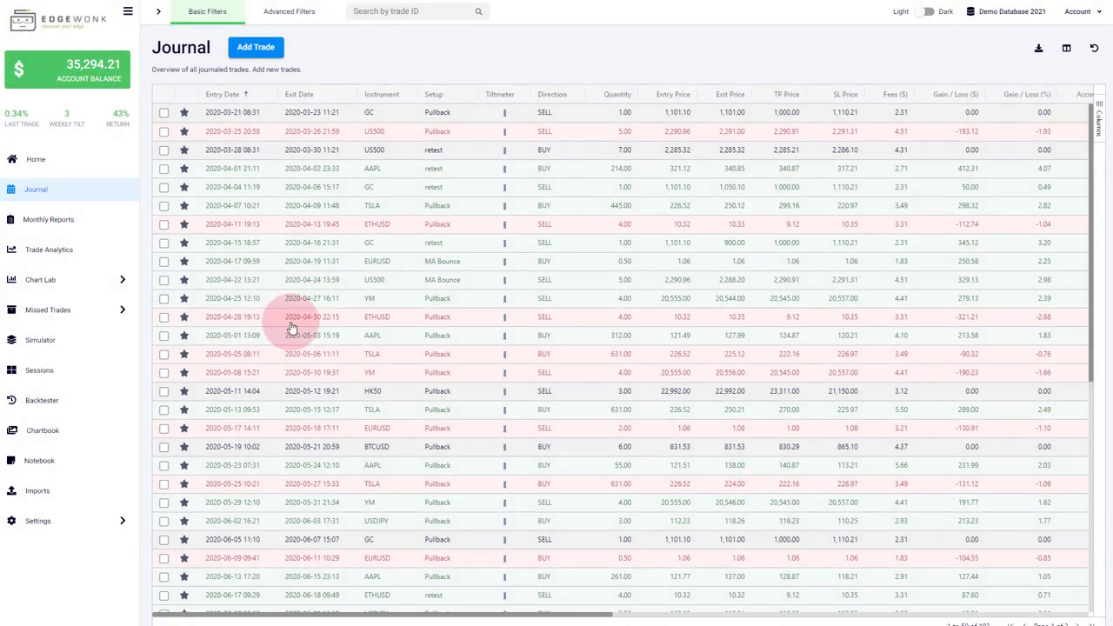
Open the Custom Statistics chart in Chart Lab and examine gain/loss by Timeframe
left_click(87, 292)
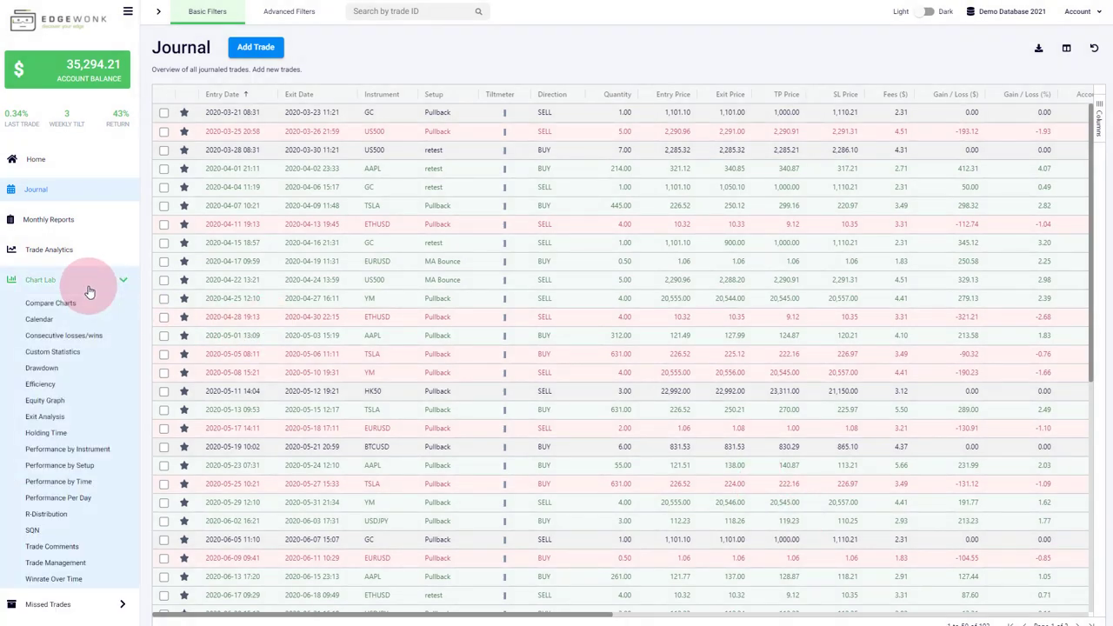
left_click(69, 357)
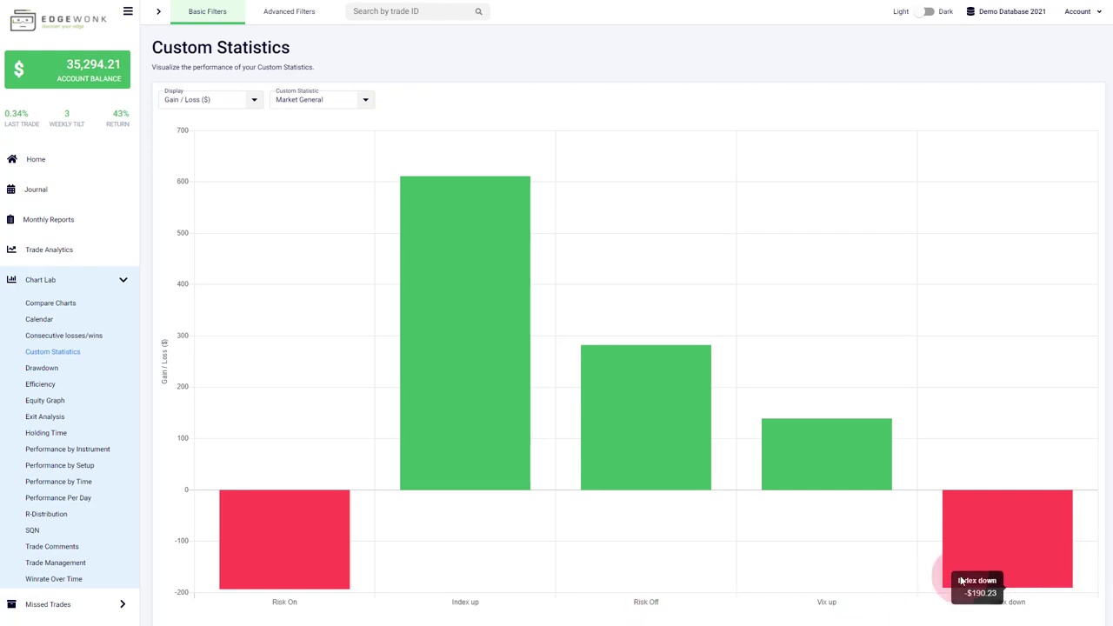
left_click(318, 102)
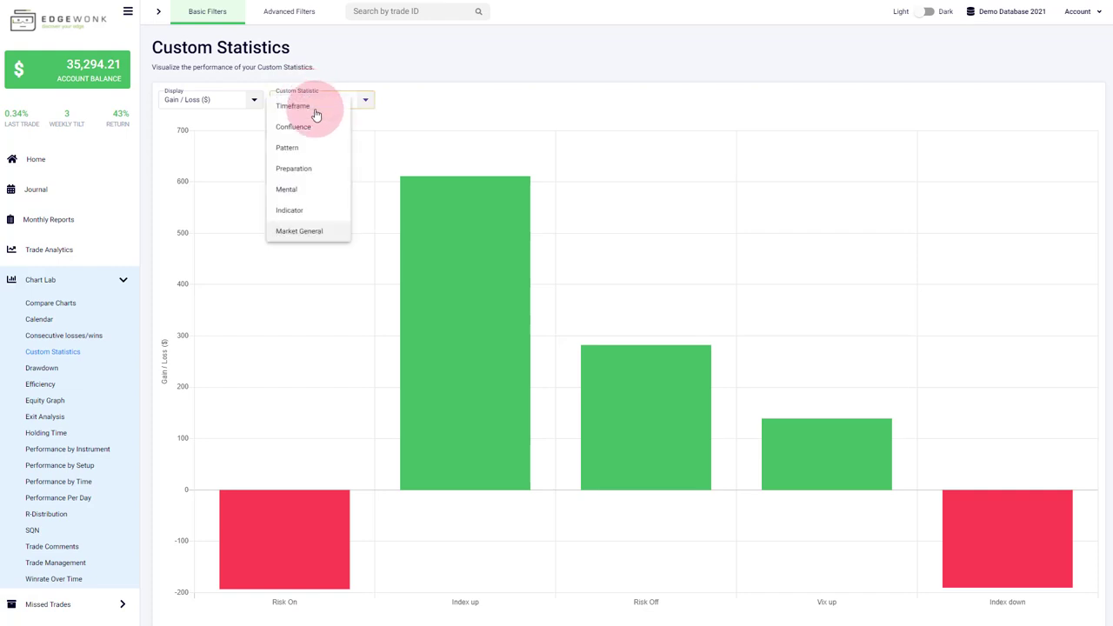
left_click(296, 106)
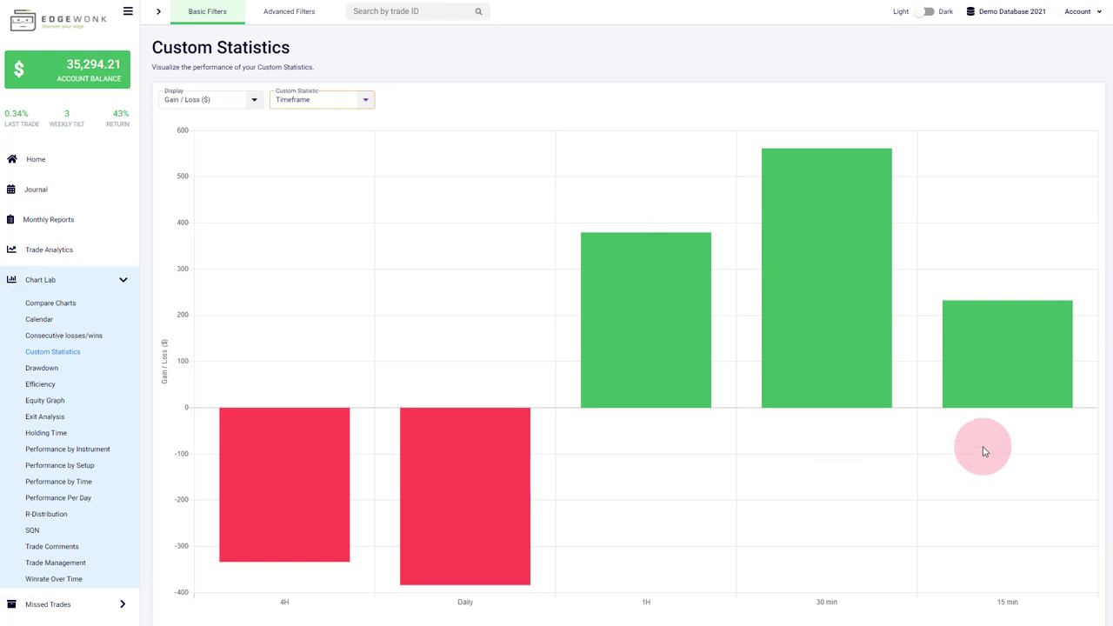
mouse_move(656, 361)
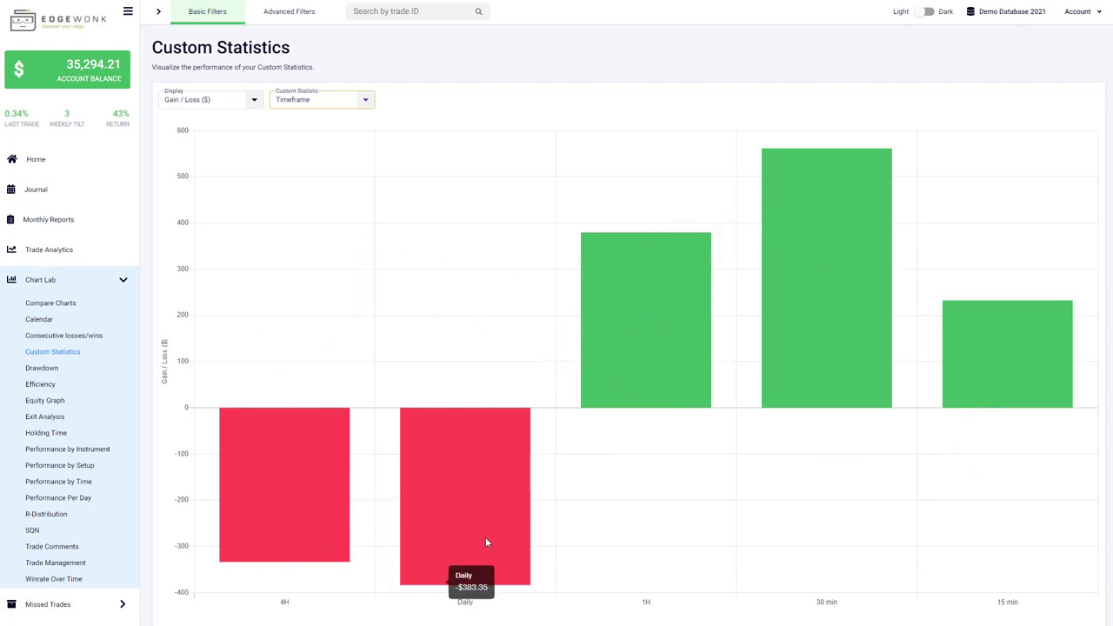
Examine the gain/loss chart for the Pattern custom statistic and for the Mental one
left_click(339, 102)
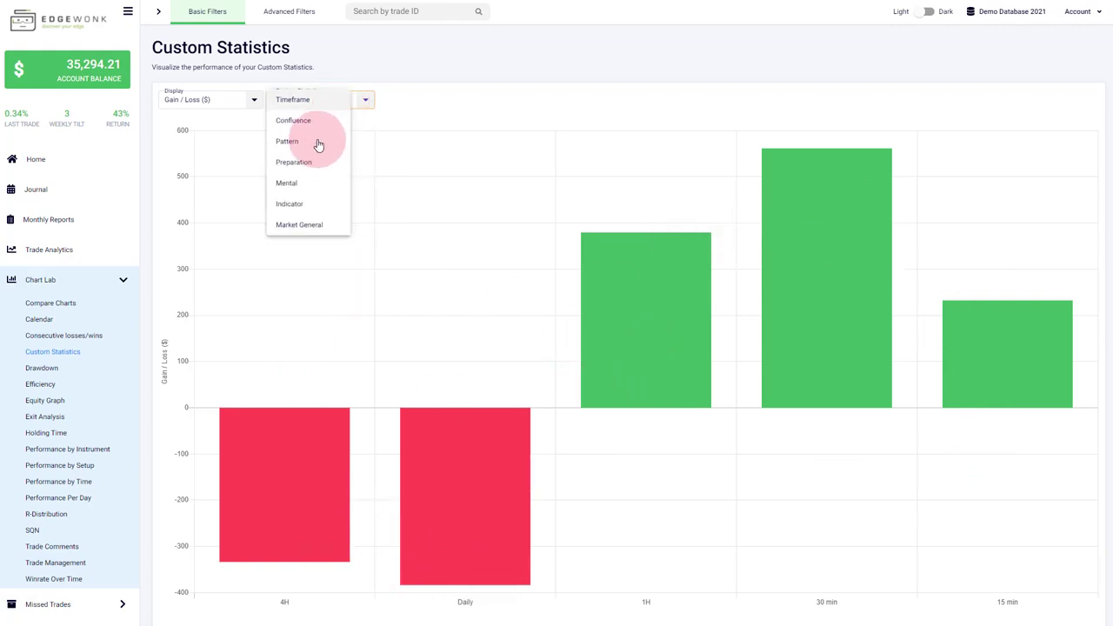
left_click(315, 145)
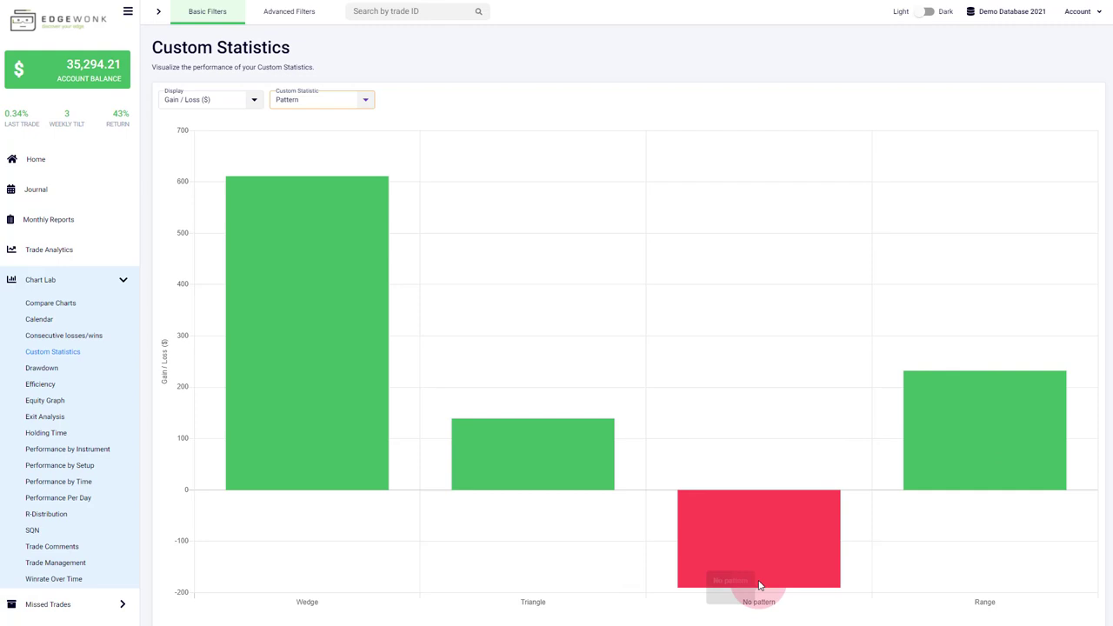
left_click(335, 97)
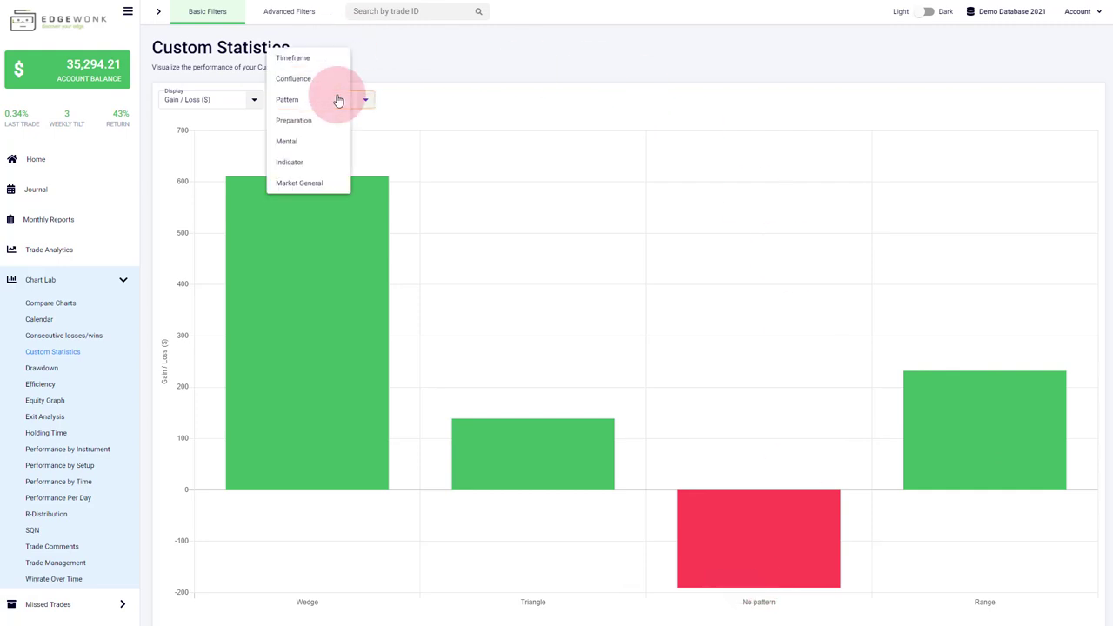
left_click(286, 142)
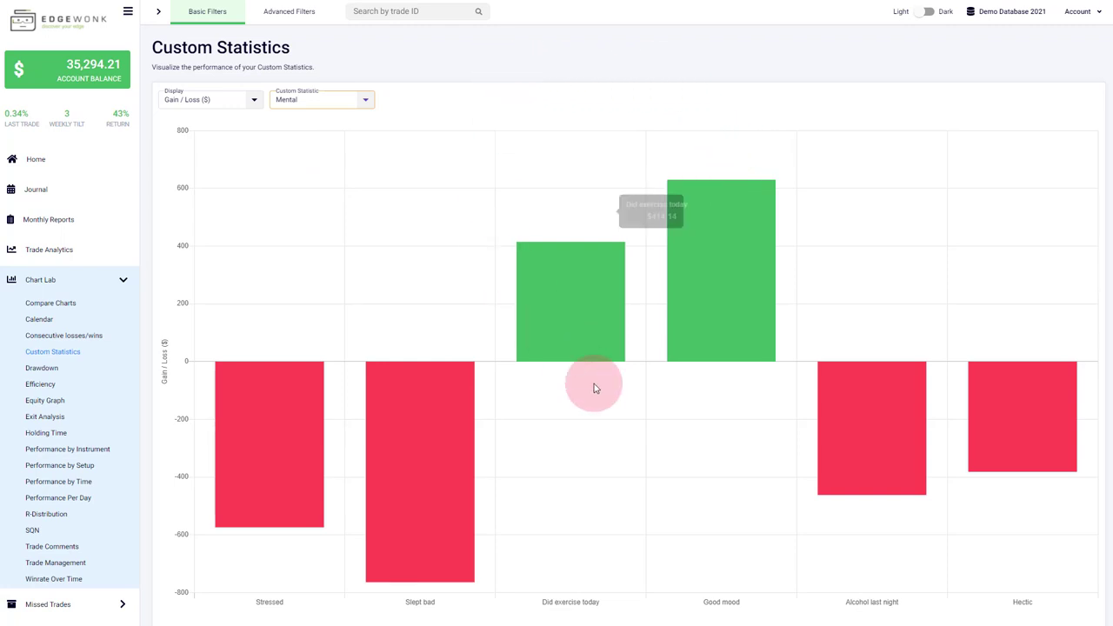
mouse_move(572, 324)
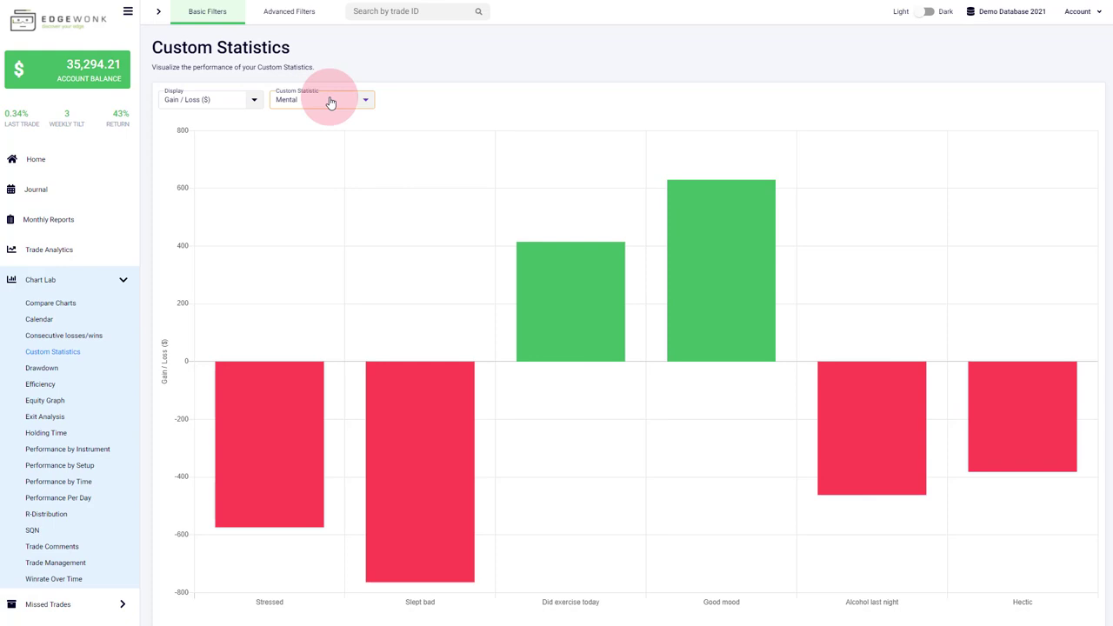
left_click(362, 99)
left_click(451, 102)
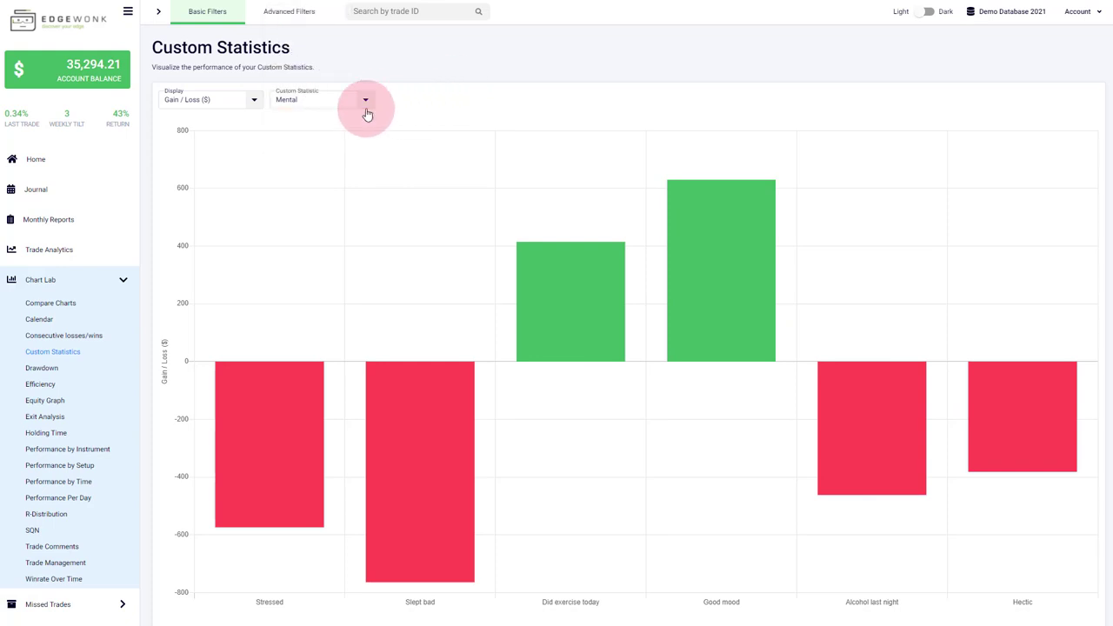
Go to the Custom Statistics settings and open the Market General category name for editing
scroll(78, 396, "down", 3)
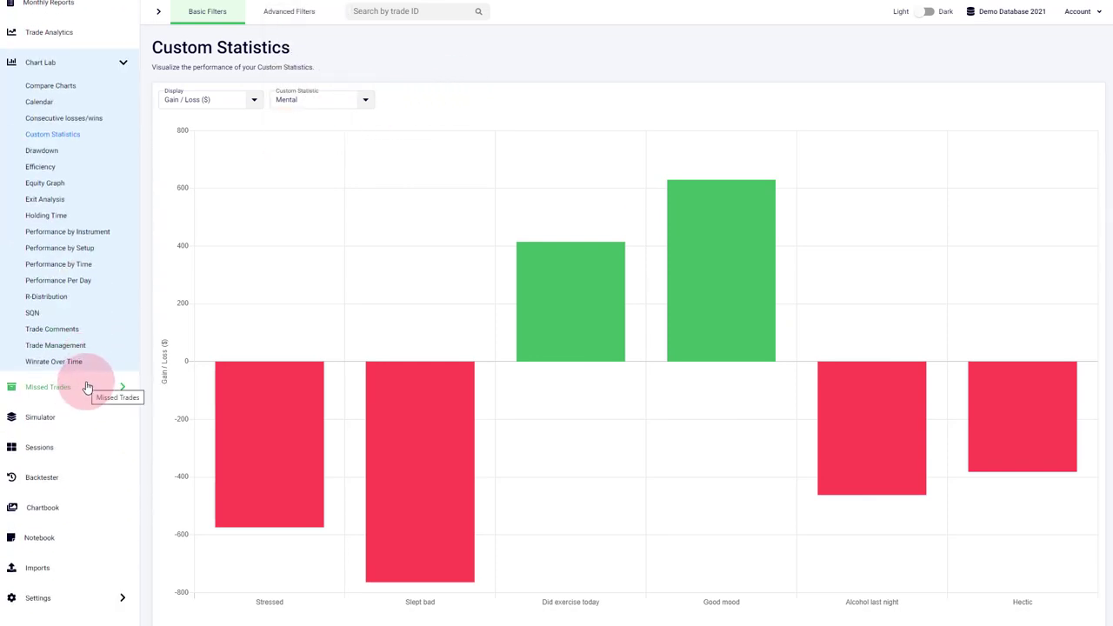
left_click(50, 596)
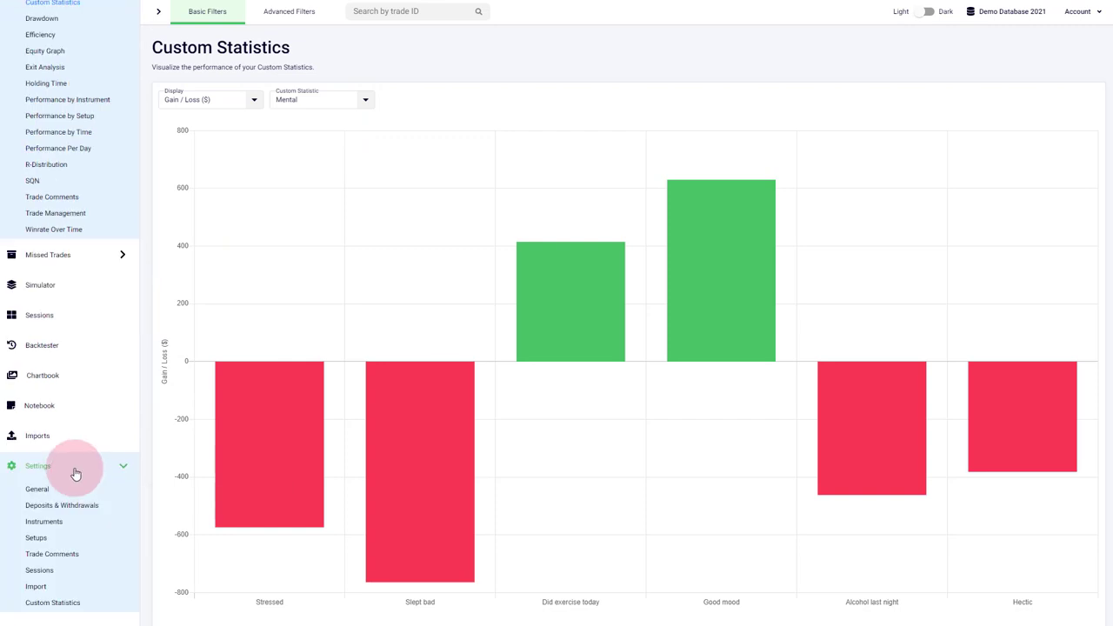
left_click(69, 609)
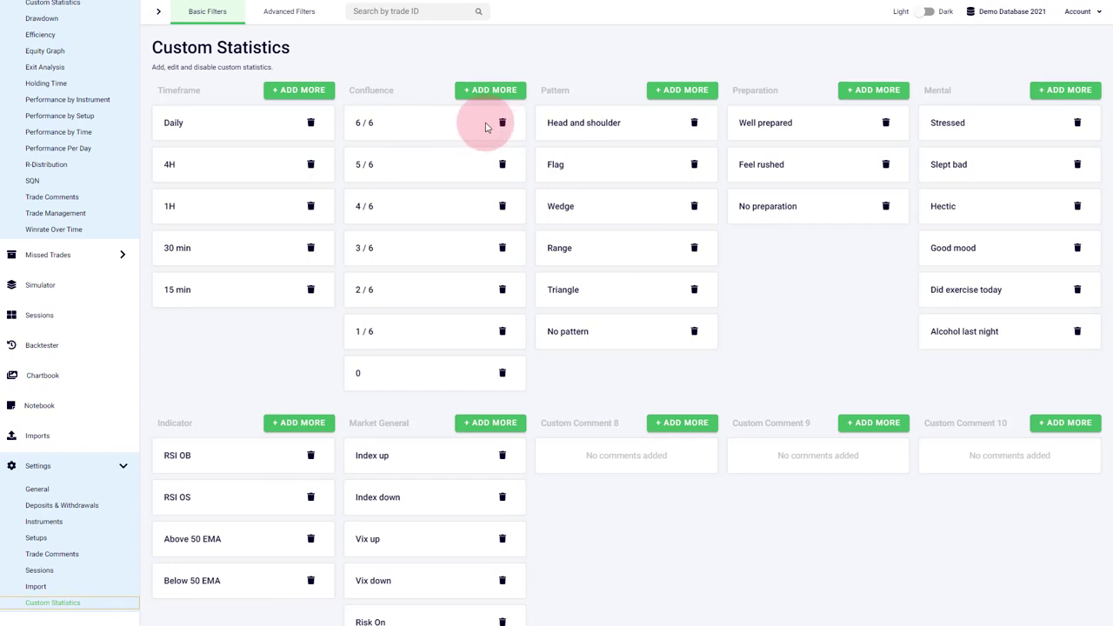
left_click(609, 470)
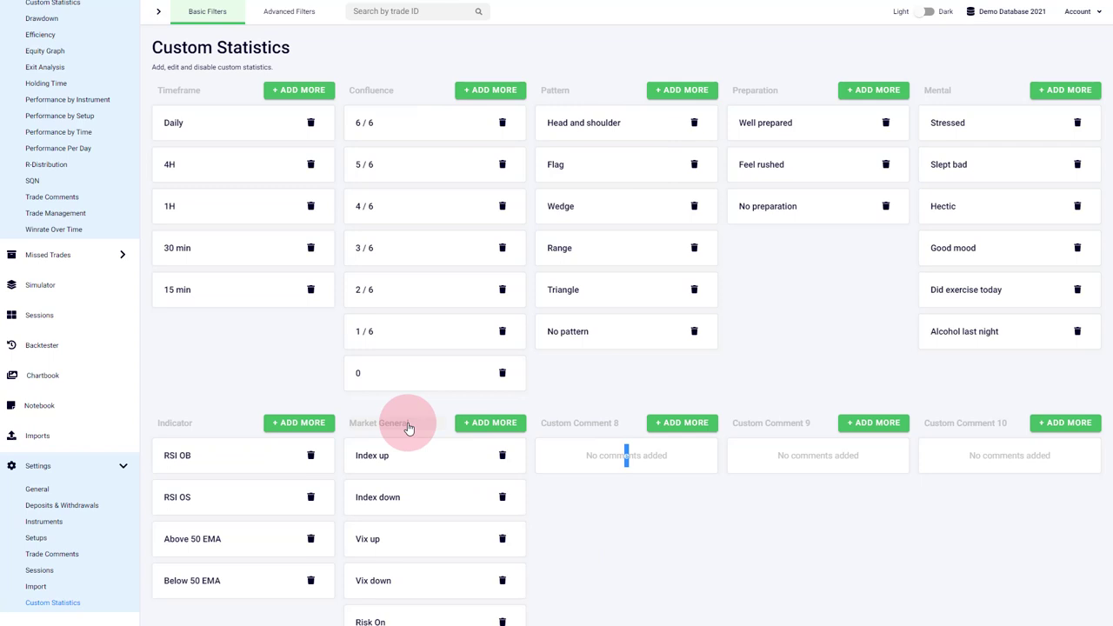
left_click(409, 425)
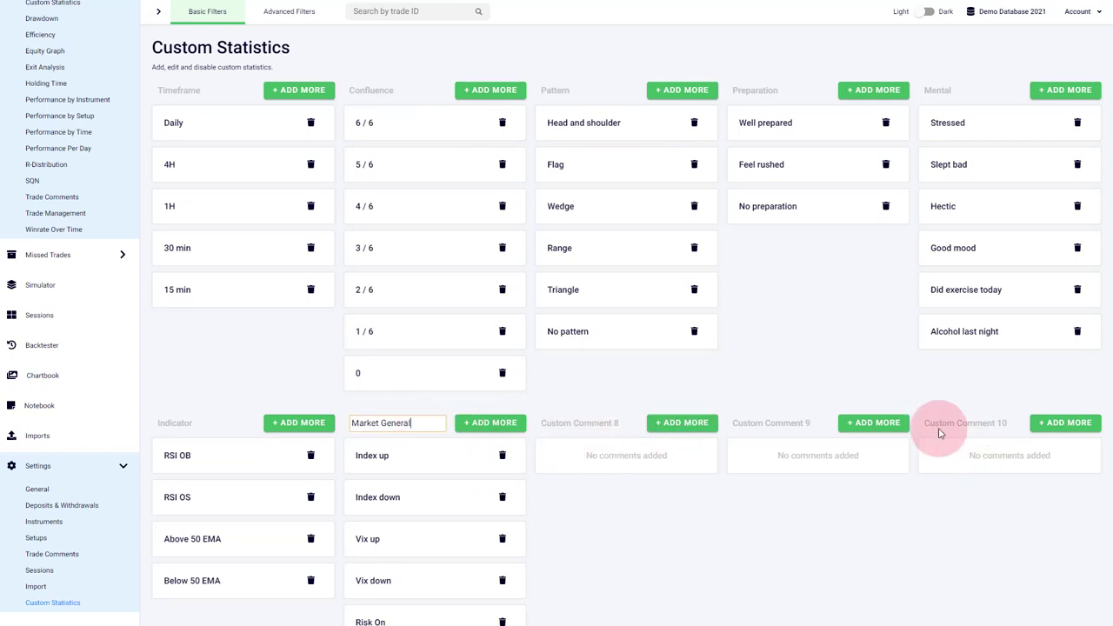
Add a new entry under Custom Comment 8, keeping its default name
scroll(823, 455, "down", 2)
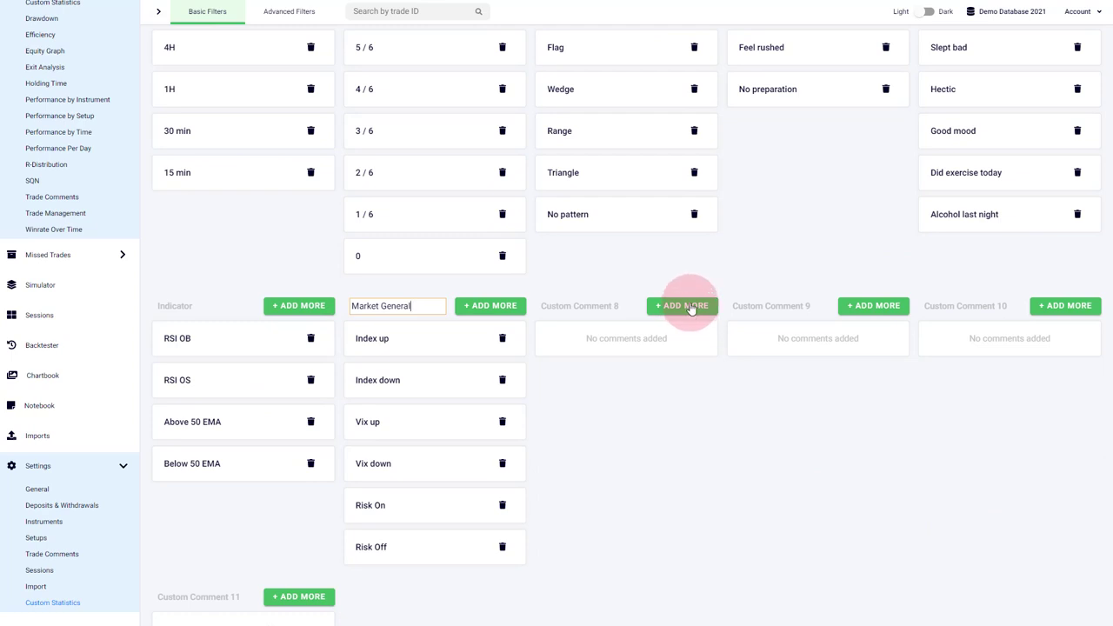
left_click(685, 306)
left_click(576, 341)
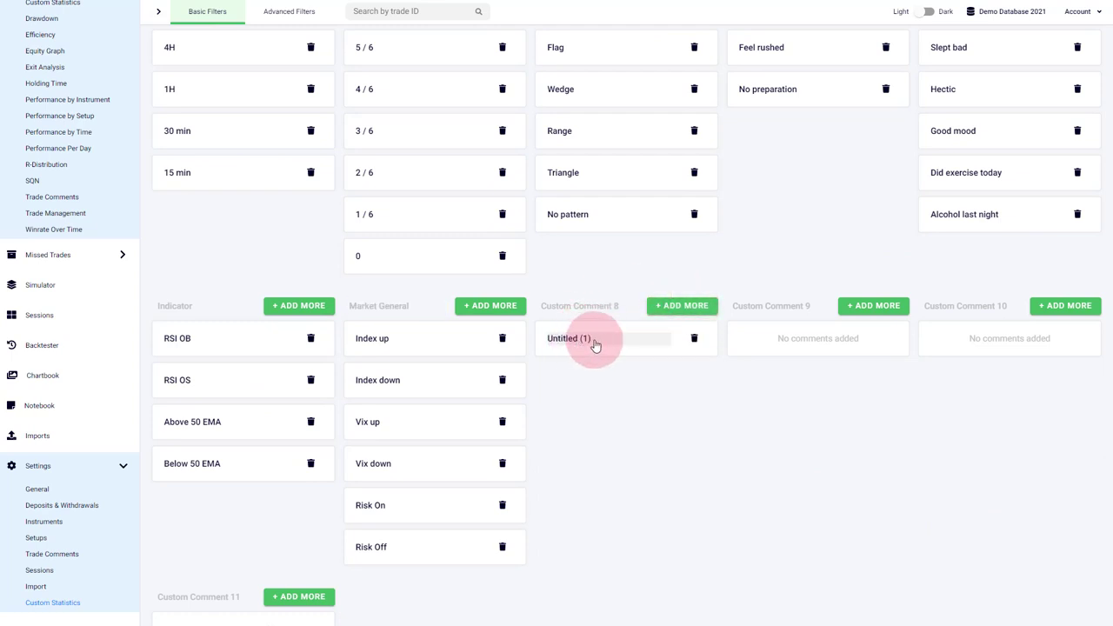
left_click(609, 388)
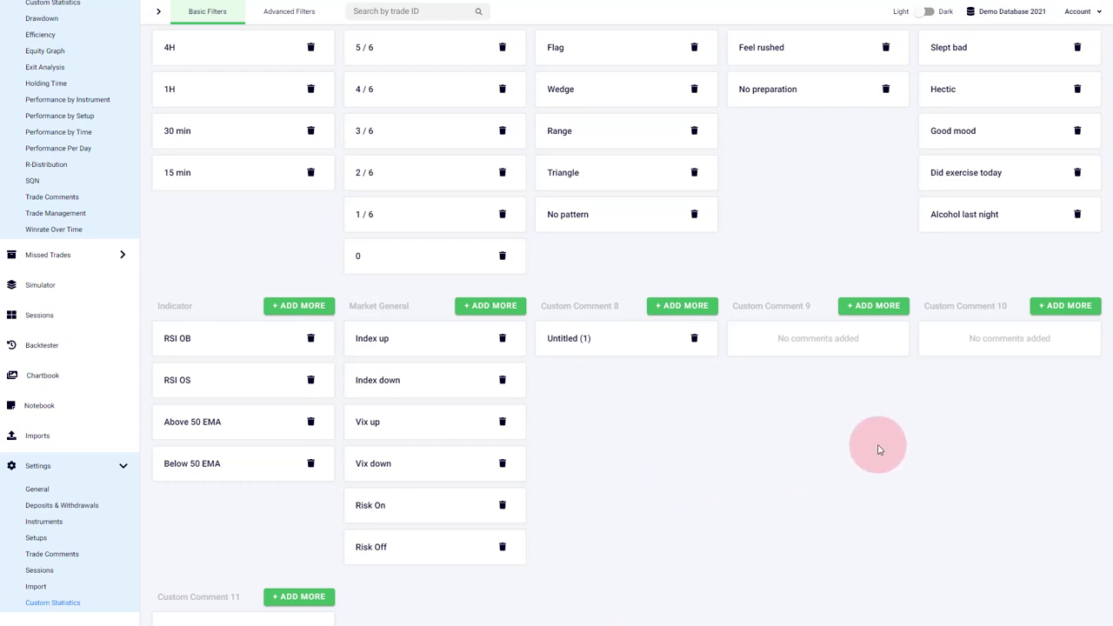
Open Trade Analytics and add Timeframe as an ordering criterion of the pivot table
scroll(713, 493, "up", 2)
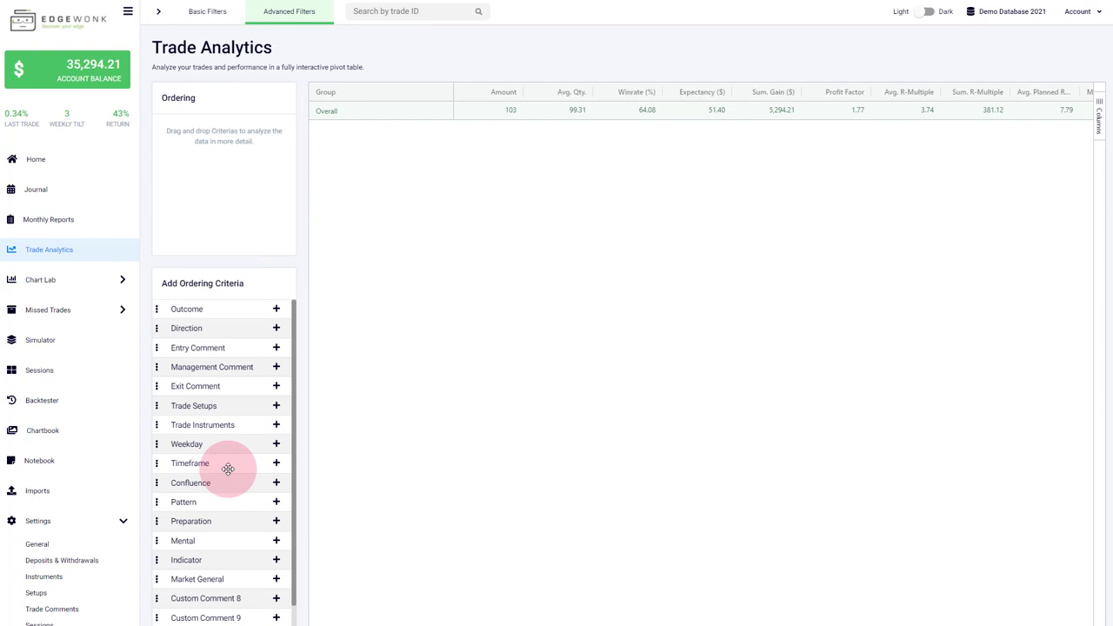
left_click(276, 465)
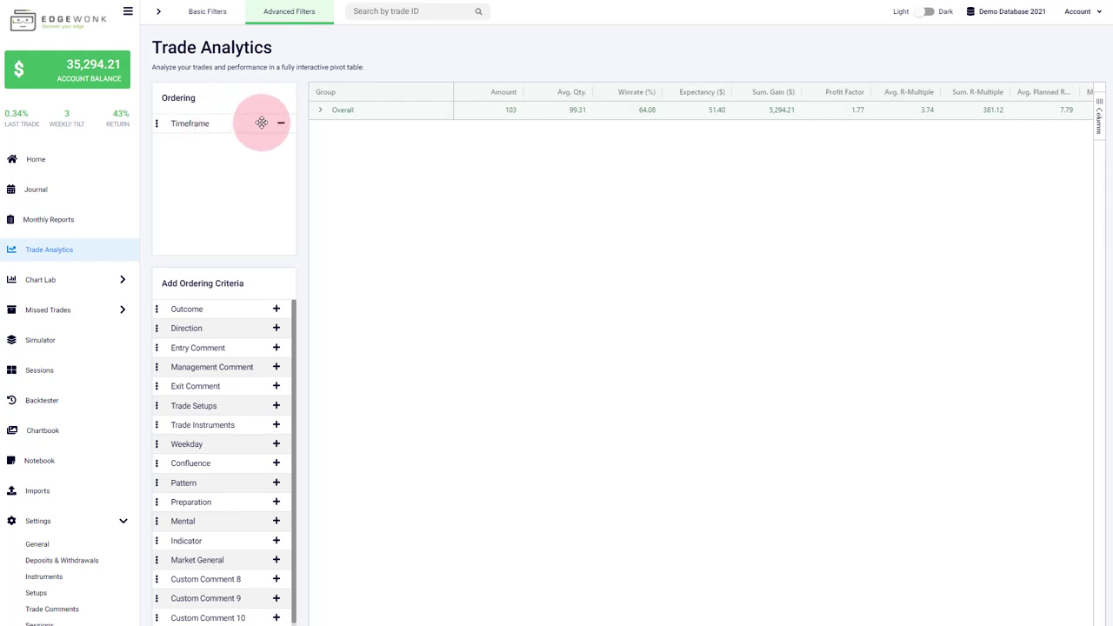
Expand the Overall group and examine the trade statistics broken down by timeframe
left_click(321, 113)
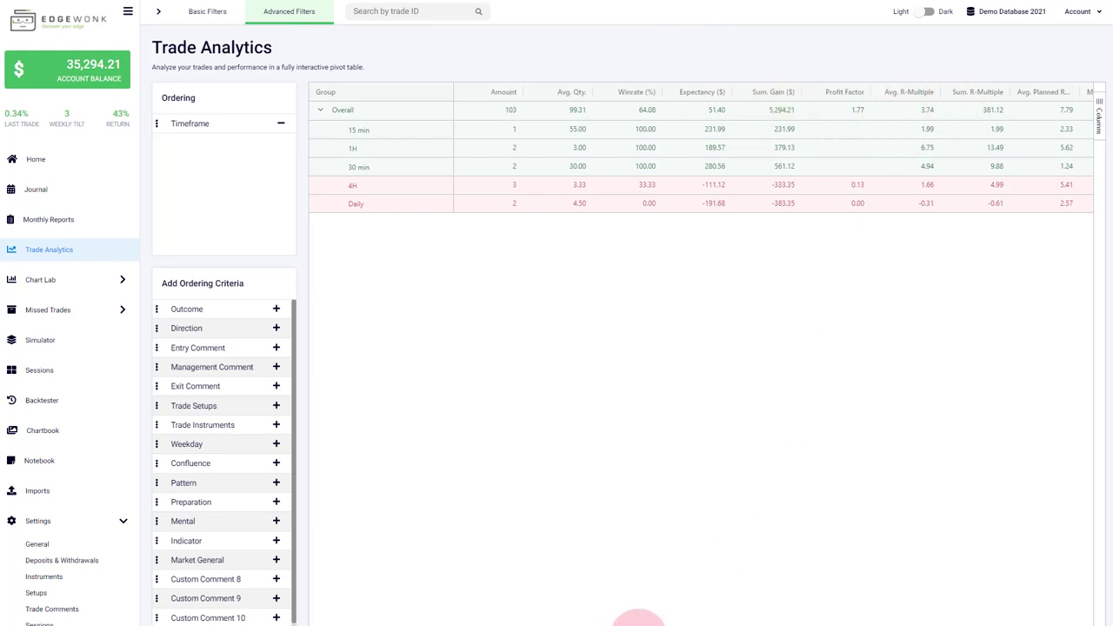
left_click_drag(644, 619, 612, 621)
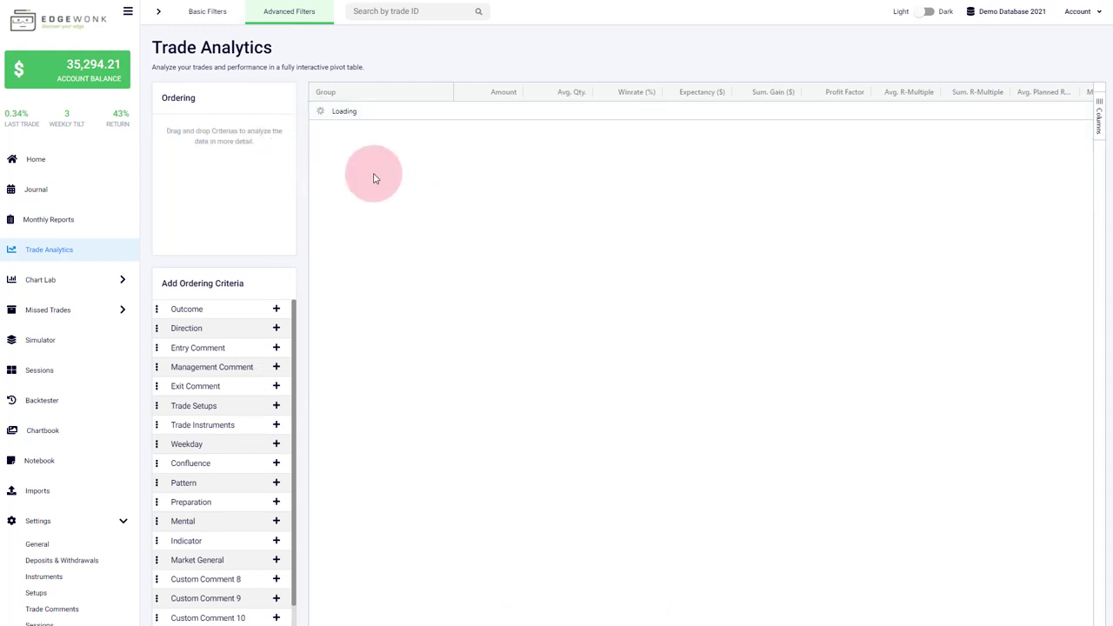
Group the pivot table by Indicator instead of Timeframe and expand the Overall group to examine each indicator's statistics
left_click(277, 543)
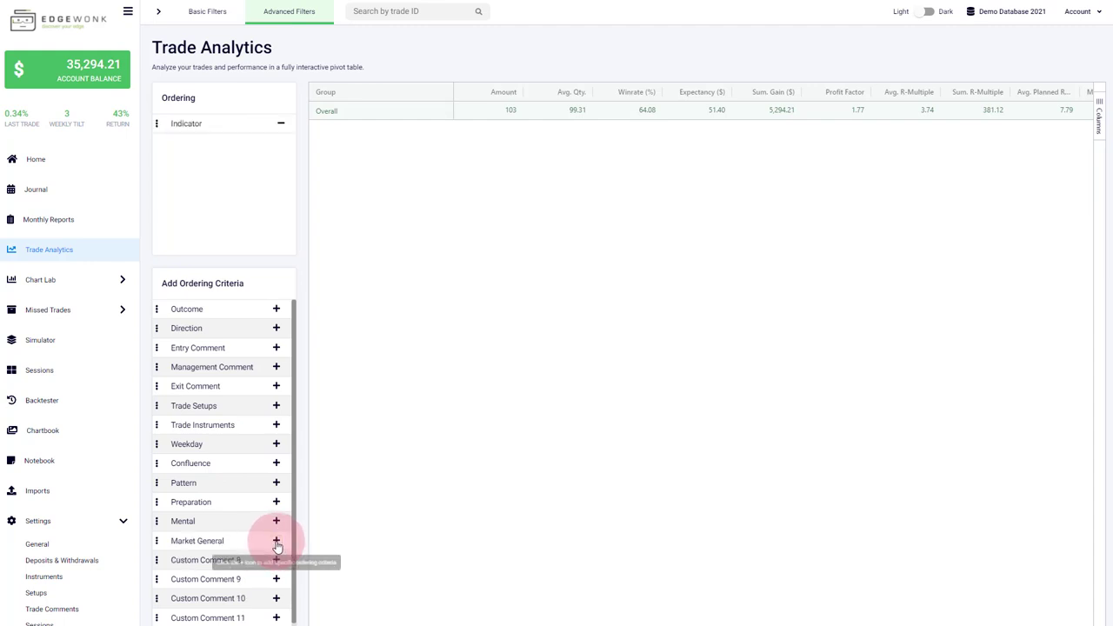
left_click(320, 114)
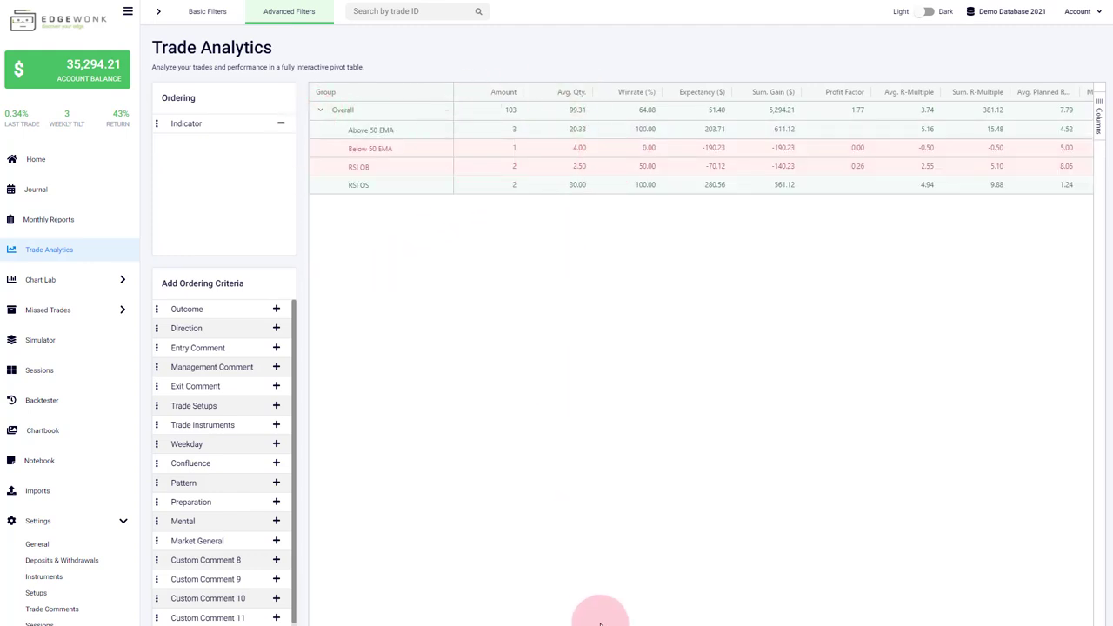
left_click_drag(602, 620, 495, 619)
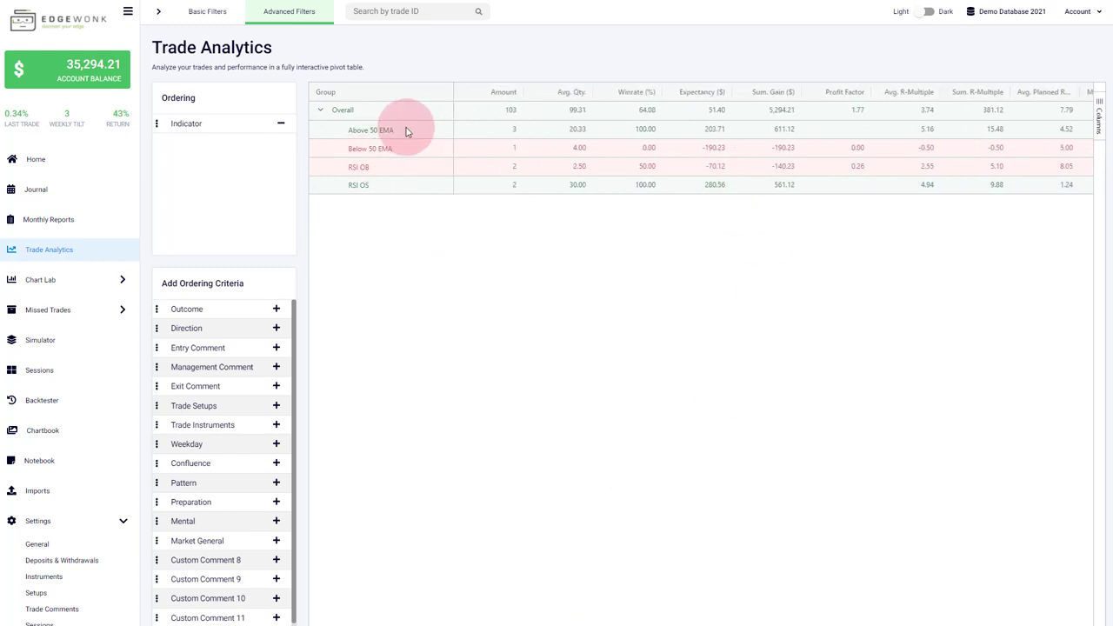
Replace the Indicator ordering criterion with Outcome and expand the Overall group
left_click(280, 125)
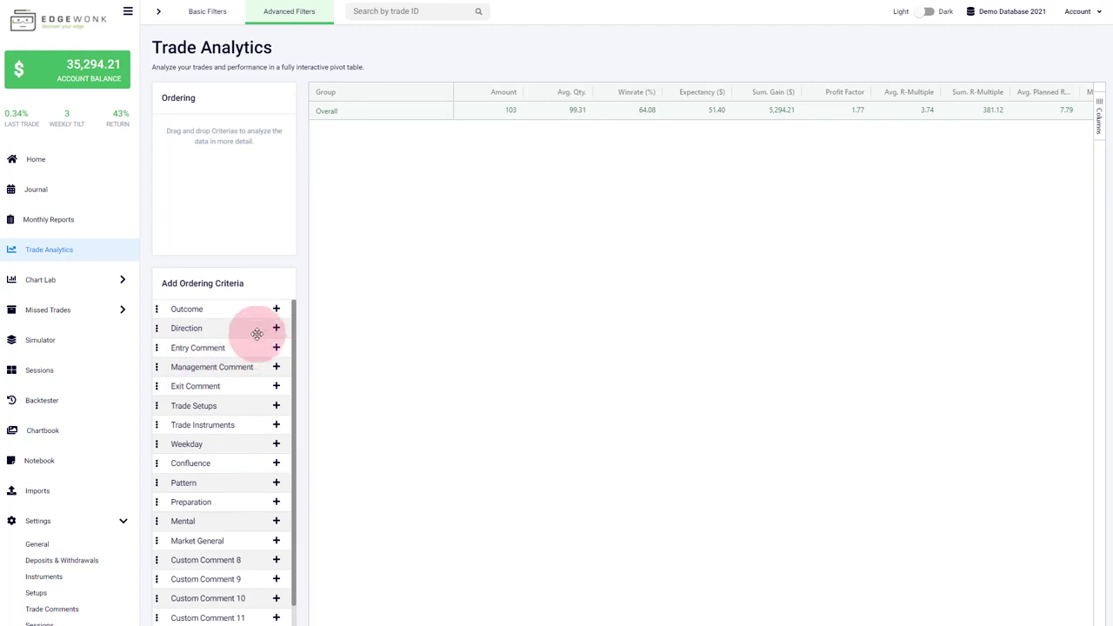
left_click(276, 312)
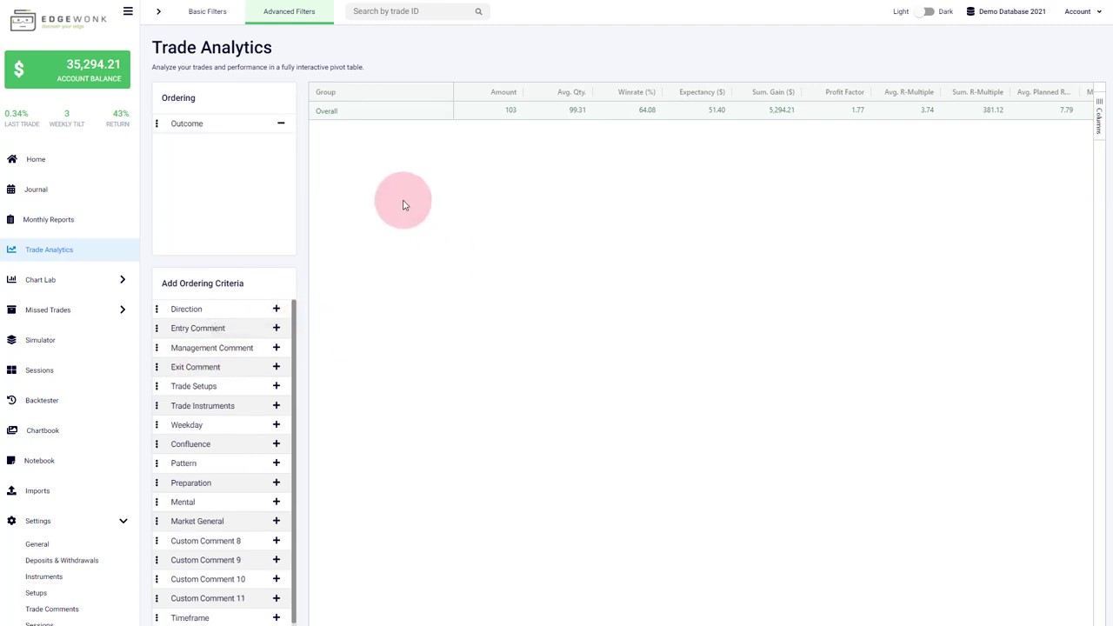
left_click(320, 113)
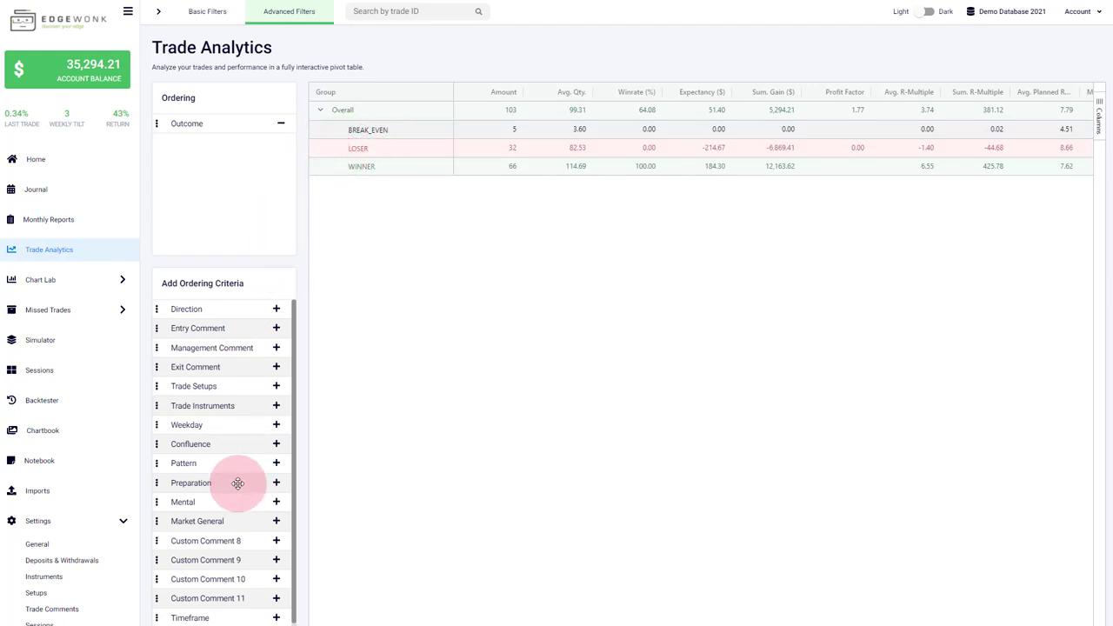
Add Pattern as a second ordering criterion below Outcome and expand the BREAK_EVEN, WINNER and LOSER groups
left_click(277, 463)
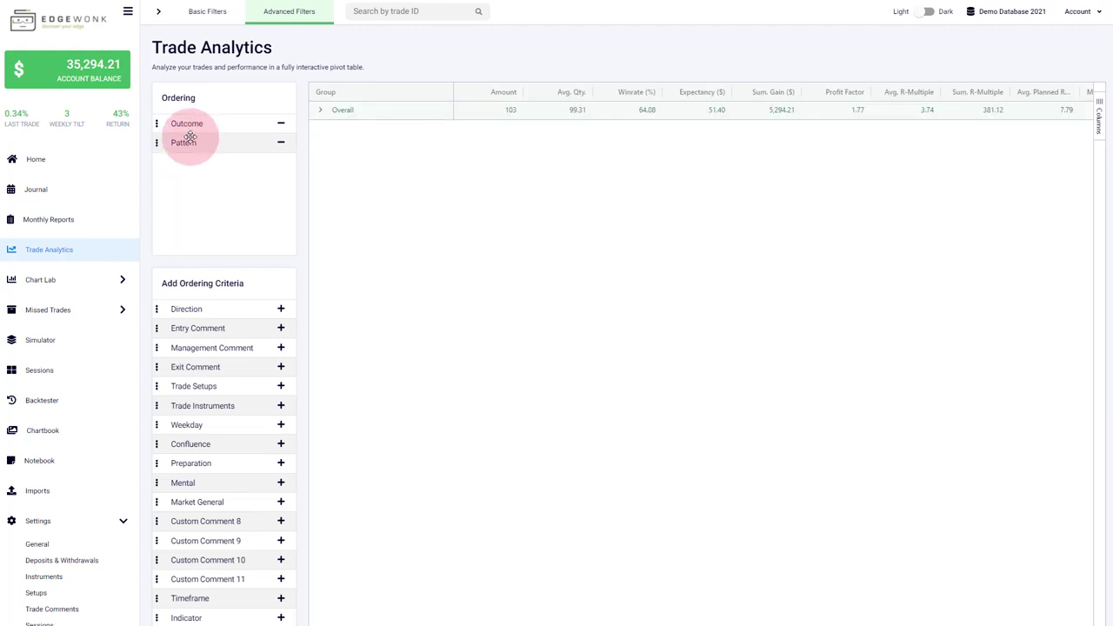
left_click(320, 111)
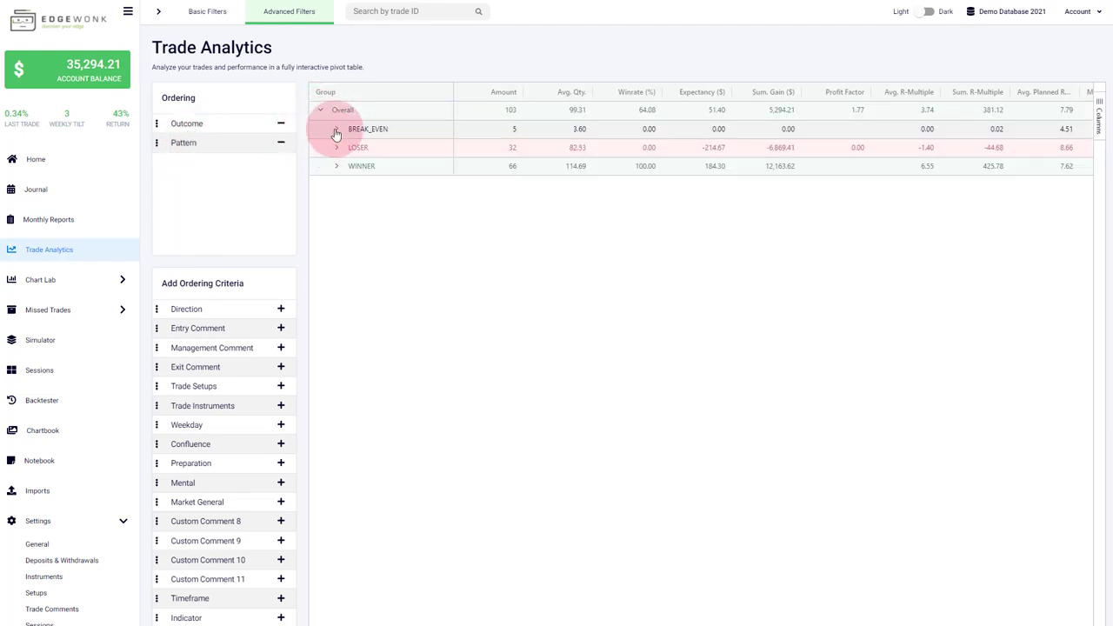
left_click(336, 130)
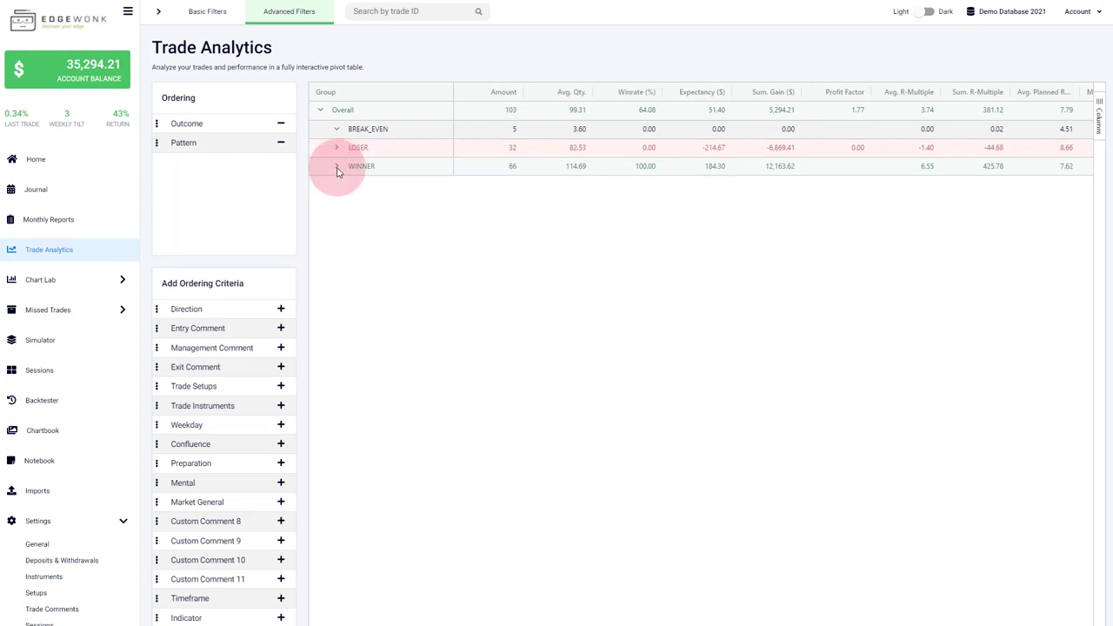
left_click(336, 167)
left_click(336, 149)
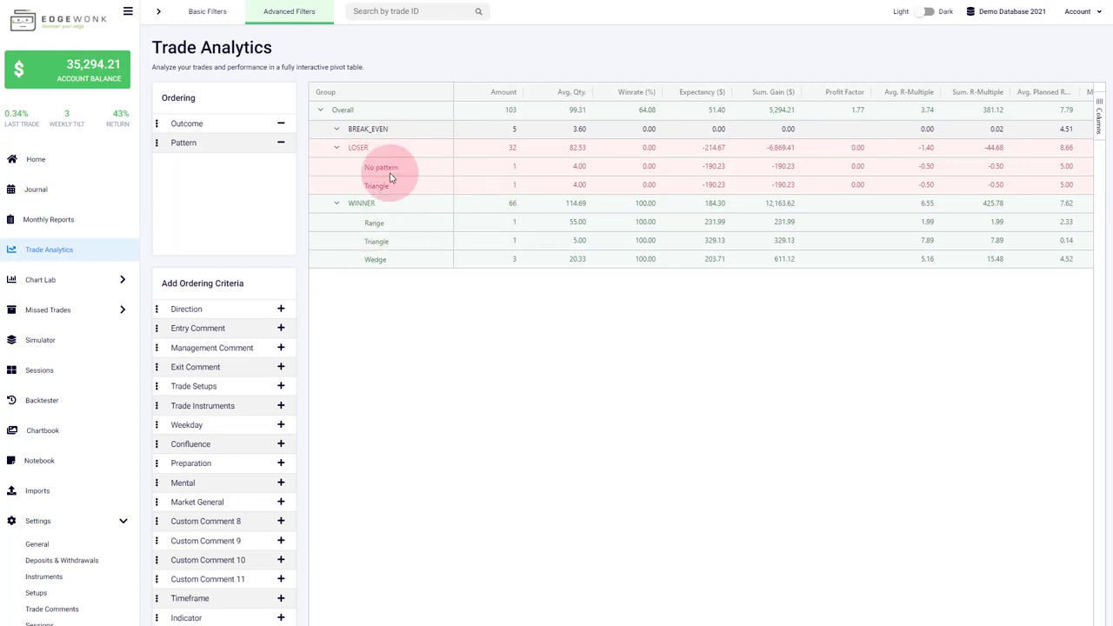
Move Pattern above Outcome in the ordering and expand every pattern group to examine its outcomes
left_click_drag(186, 142, 191, 123)
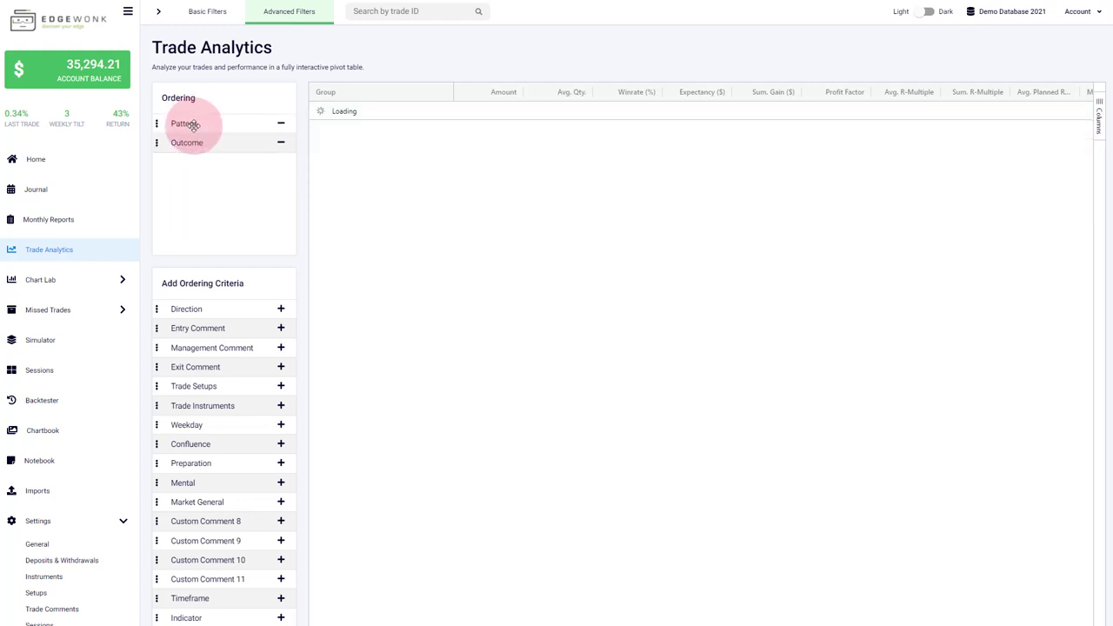
left_click(319, 110)
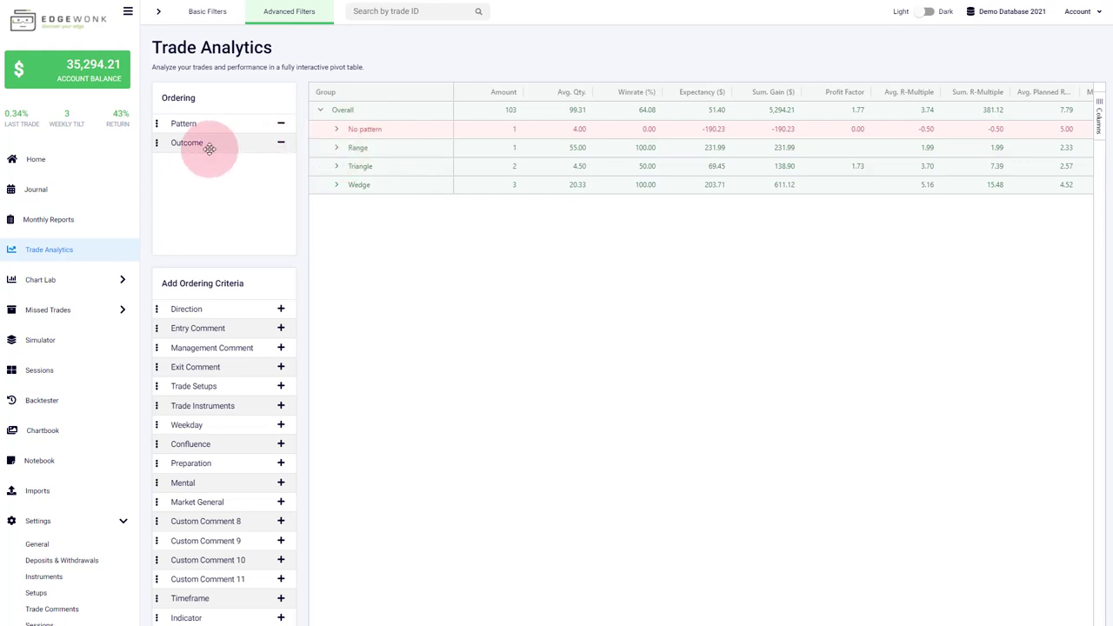
left_click(337, 149)
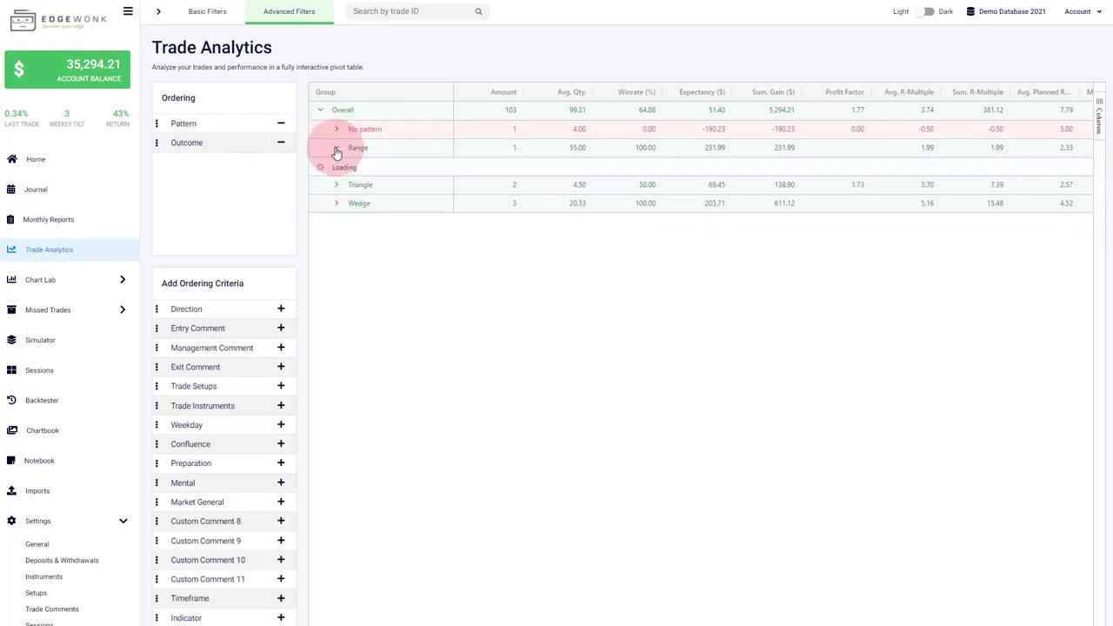
left_click(338, 191)
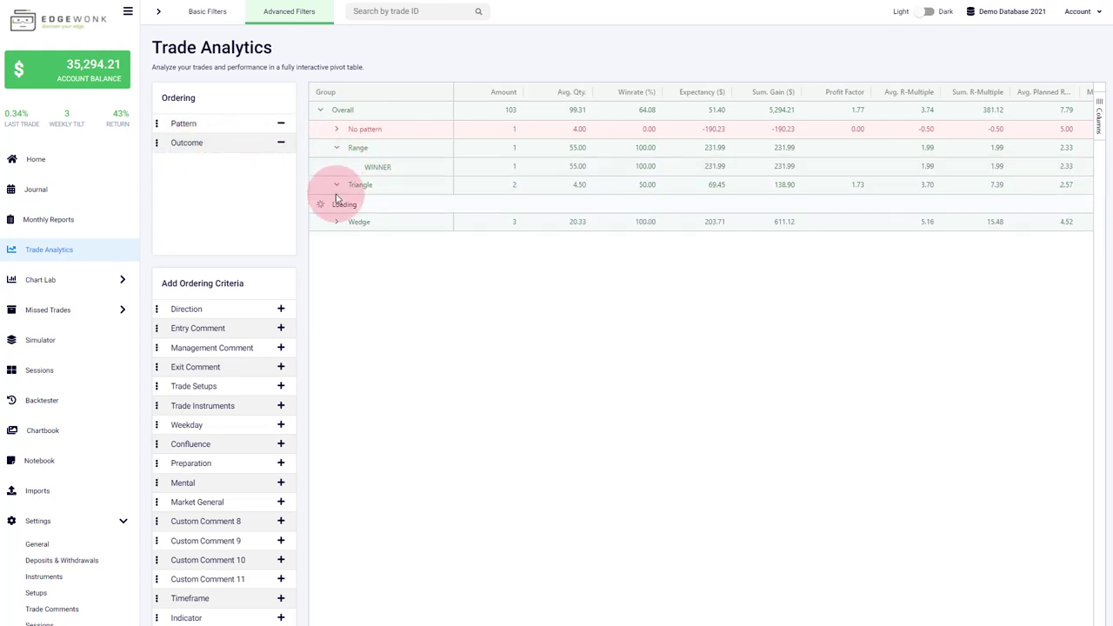
left_click(336, 219)
left_click(336, 130)
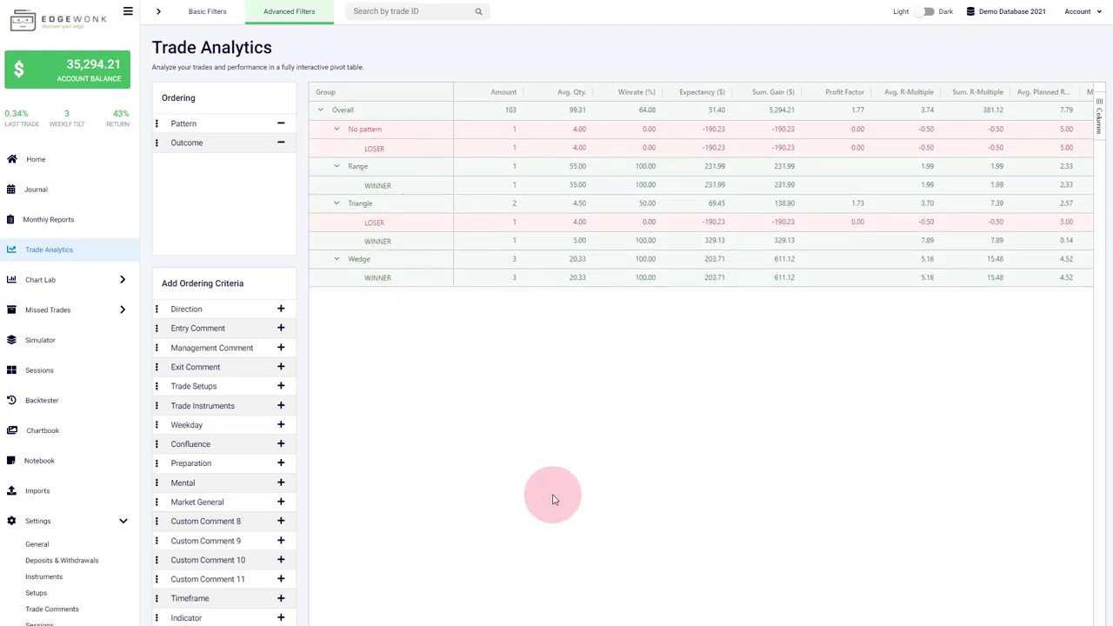
left_click_drag(623, 619, 585, 619)
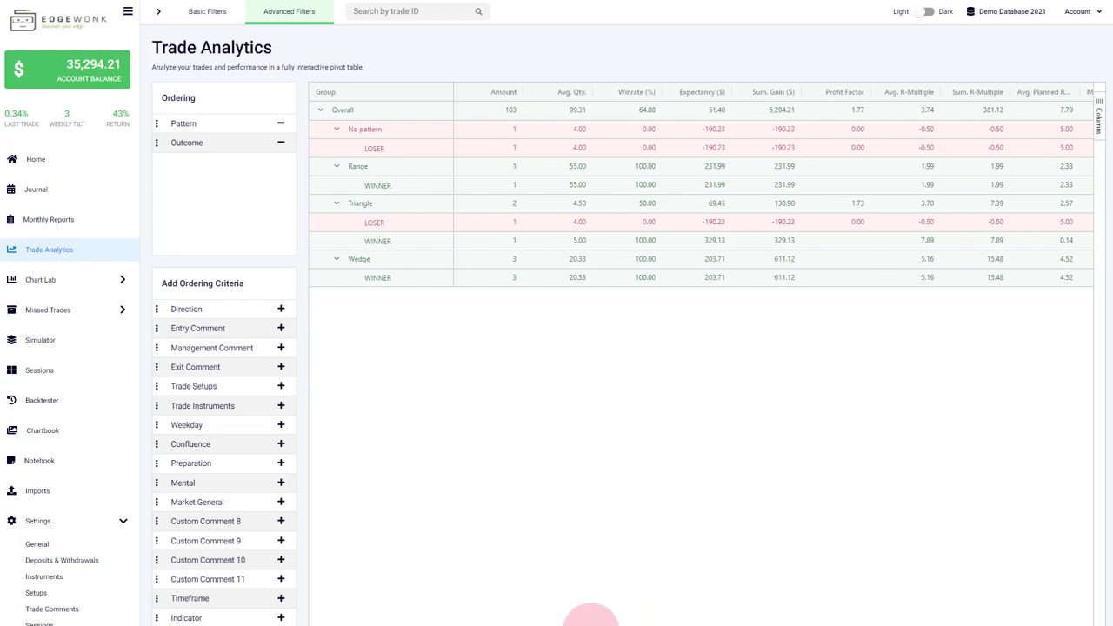
mouse_move(591, 616)
left_mouse_down()
mouse_move(747, 617)
mouse_move(582, 617)
left_mouse_up()
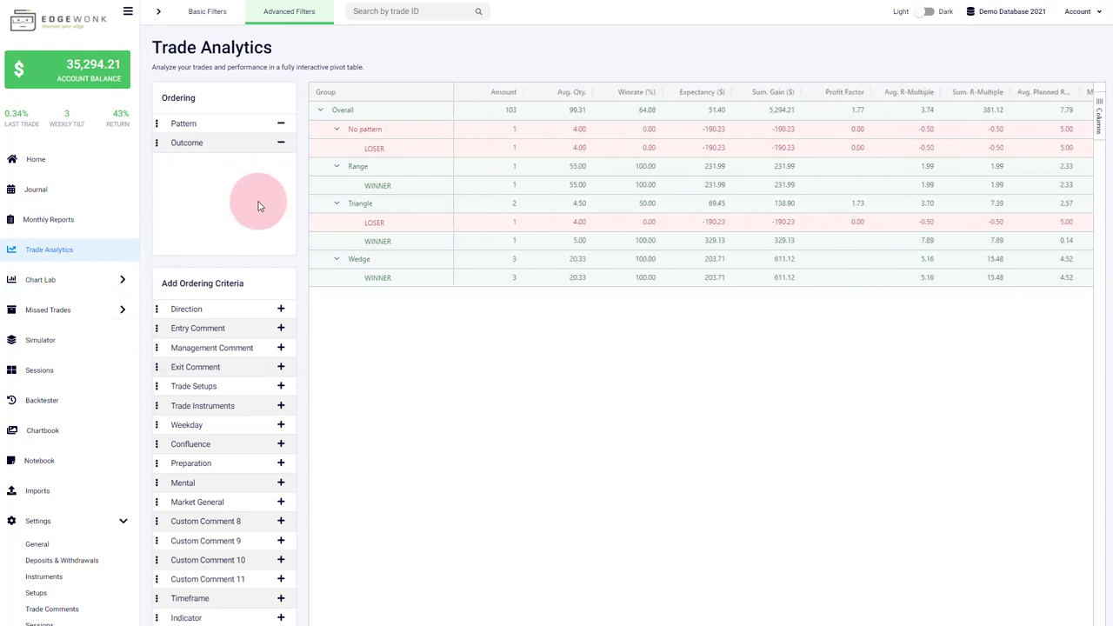
View the account options for the journaling course and documentation, and close them without choosing one
left_click(1076, 11)
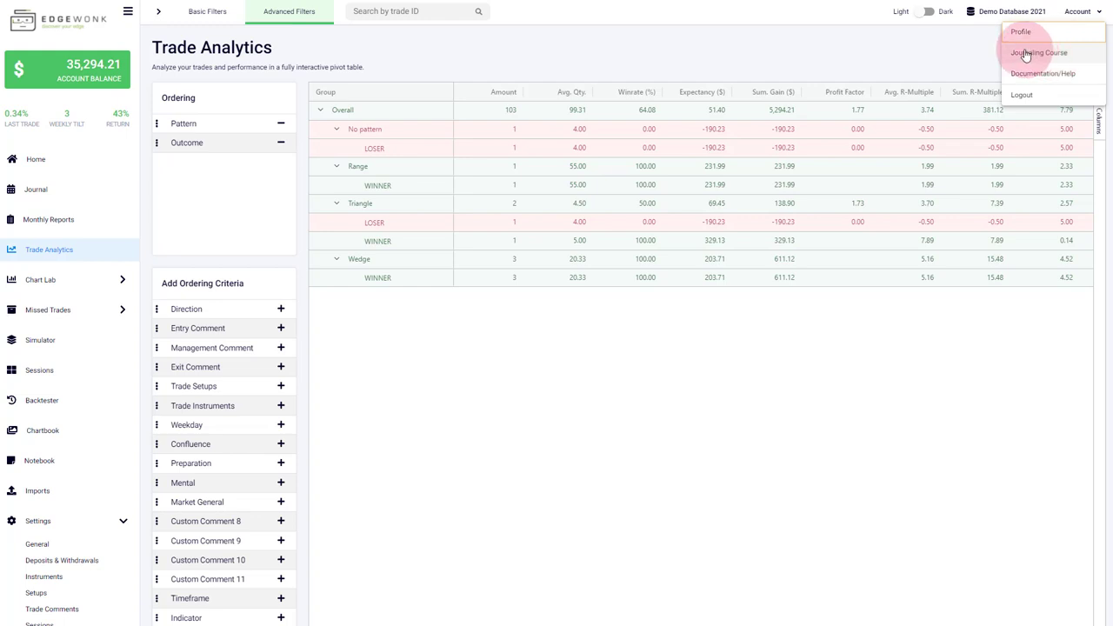
left_click(919, 54)
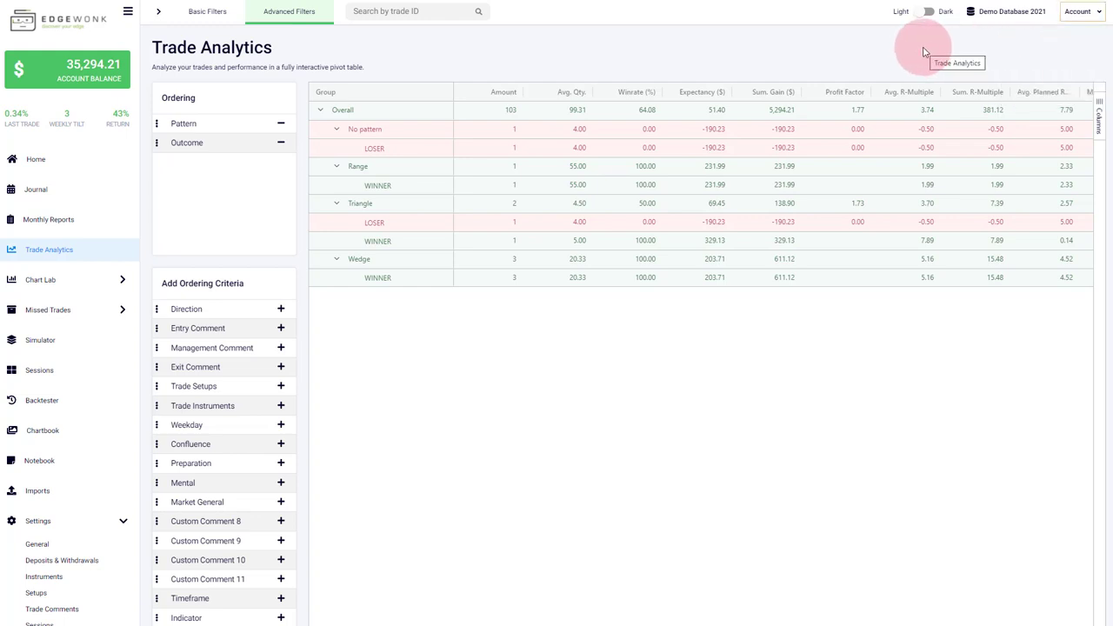